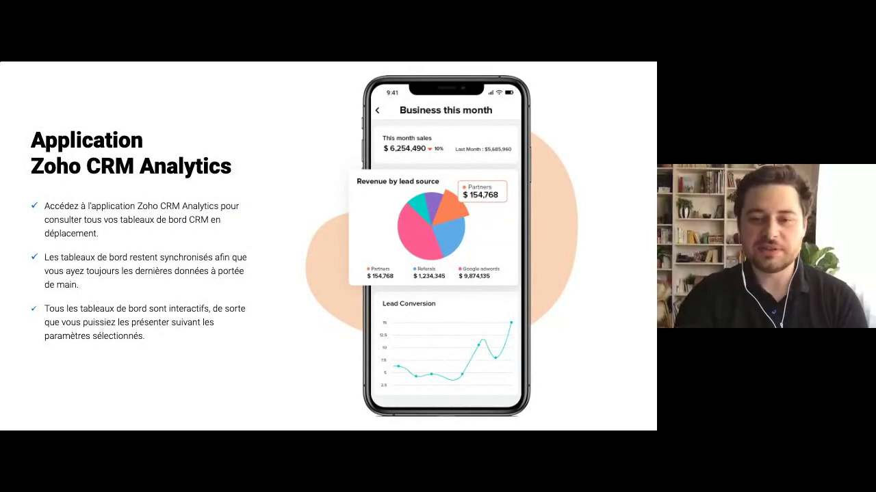
{"action": "key", "text": "Right"}
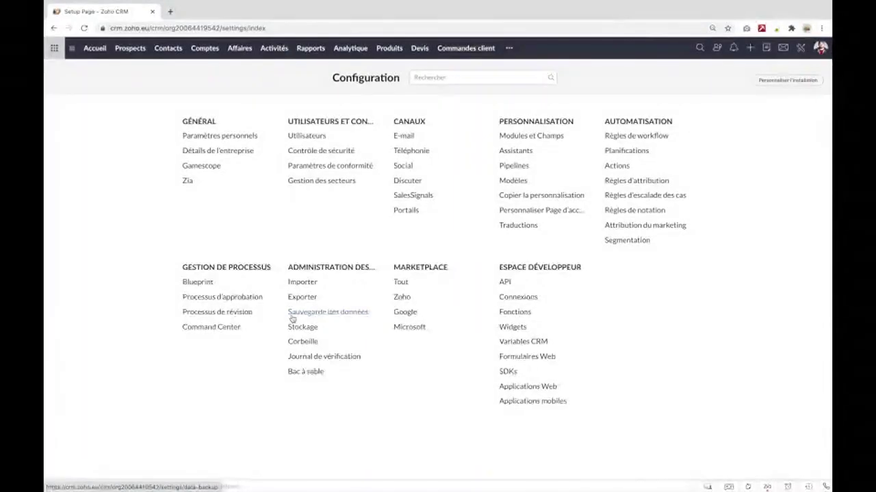
{"action": "left_click", "coordinate": [292, 319]}
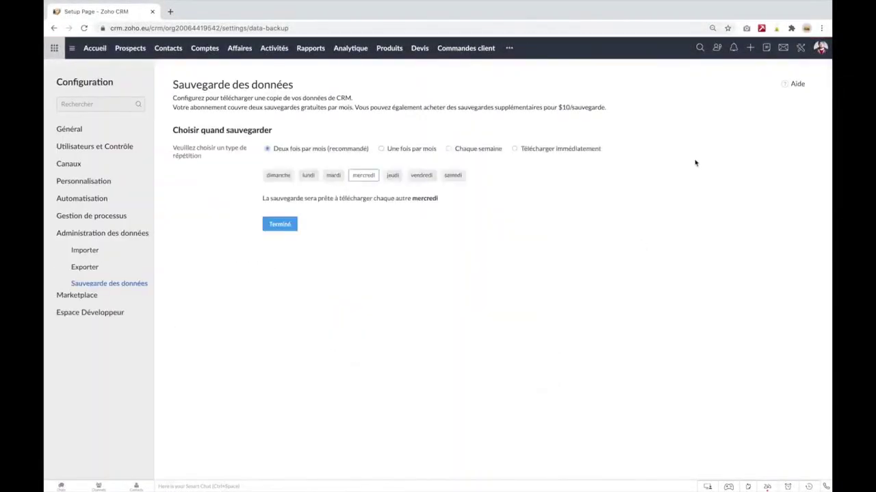
{"action": "left_click", "coordinate": [803, 48]}
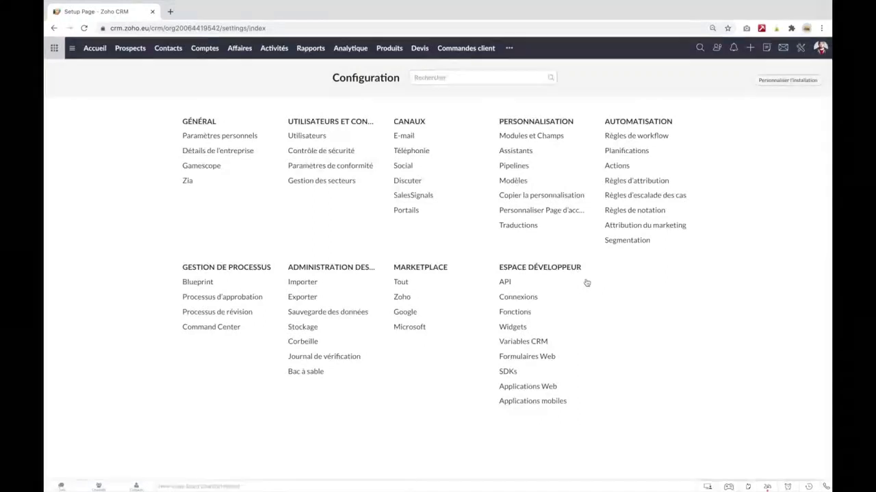
Step: Create a new segment in the Segmentation settings and name it "Segmentation Comptes"
{"action": "left_click", "coordinate": [624, 240]}
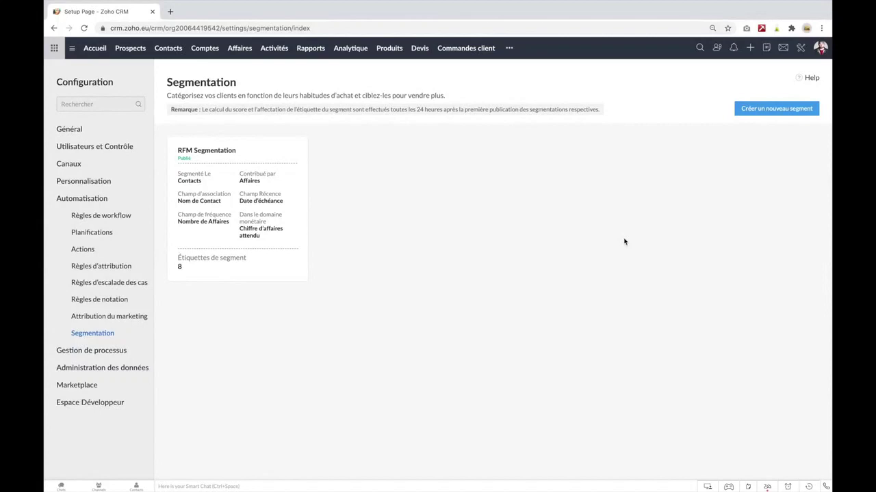
{"action": "left_click", "coordinate": [768, 108]}
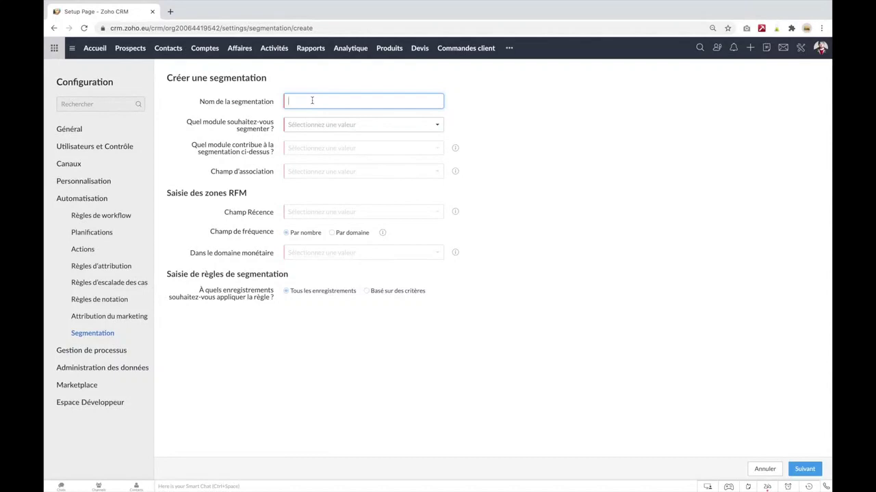
{"action": "type", "text": "Segmentation Comptes"}
Step: Set Comptes as the module to segment and Affaires as the contributing module, keeping Nom du Compte as the association field
{"action": "left_click", "coordinate": [332, 128]}
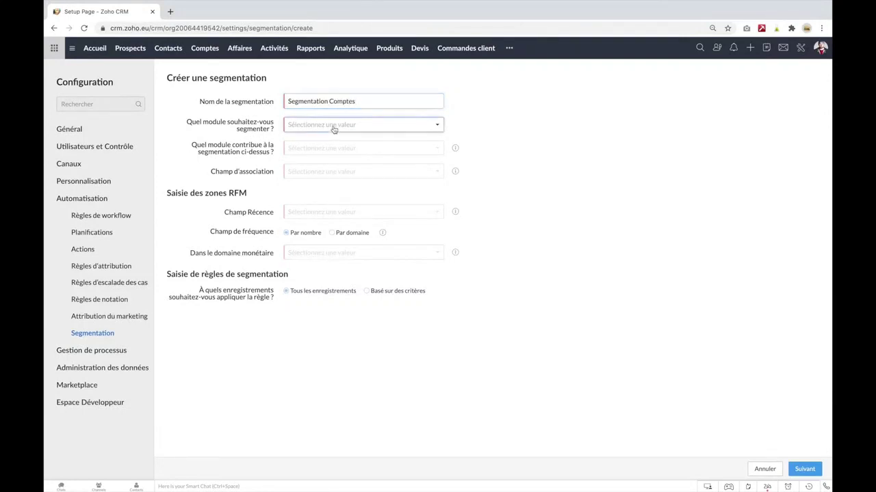
{"action": "left_click", "coordinate": [310, 184]}
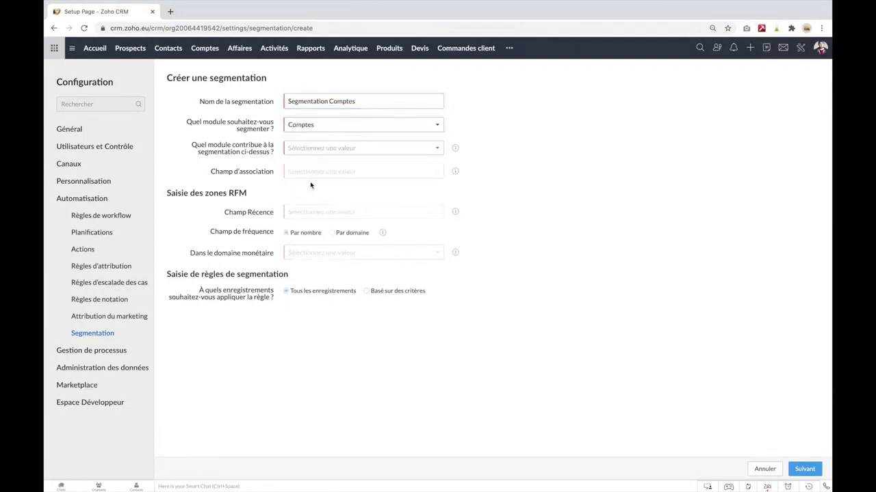
{"action": "left_click", "coordinate": [336, 154]}
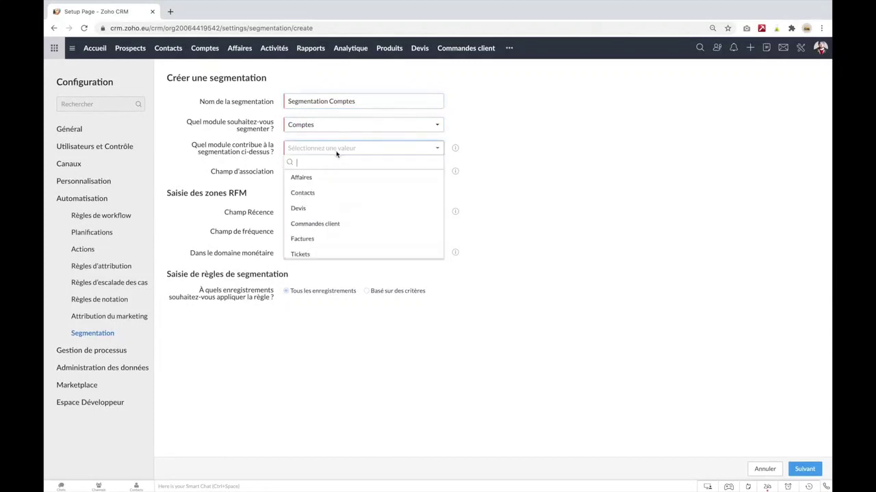
{"action": "left_click", "coordinate": [312, 179]}
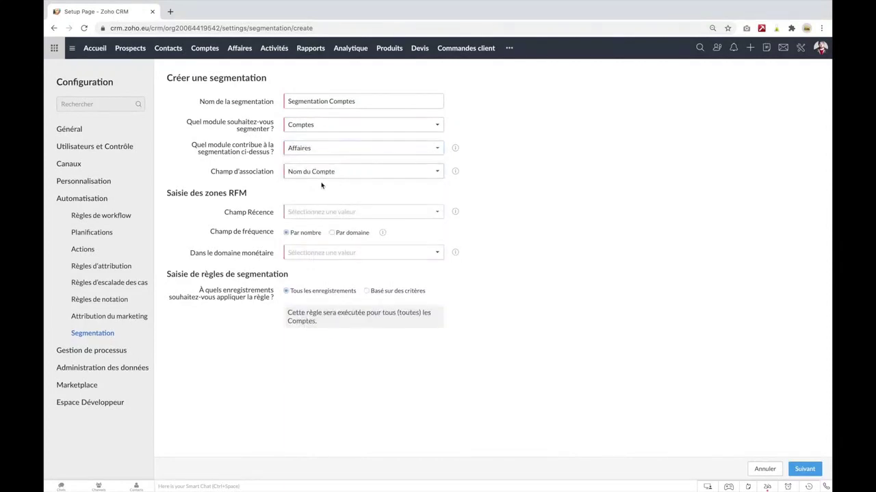
{"action": "left_click", "coordinate": [331, 175]}
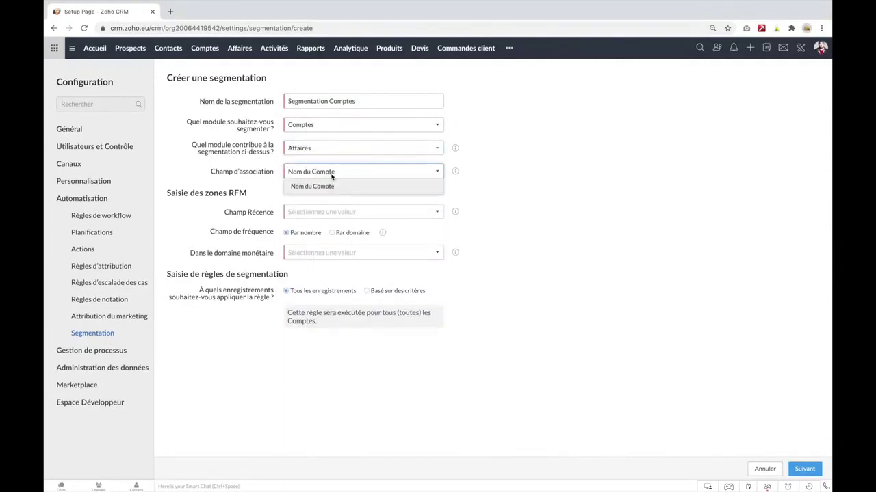
{"action": "left_click", "coordinate": [582, 175]}
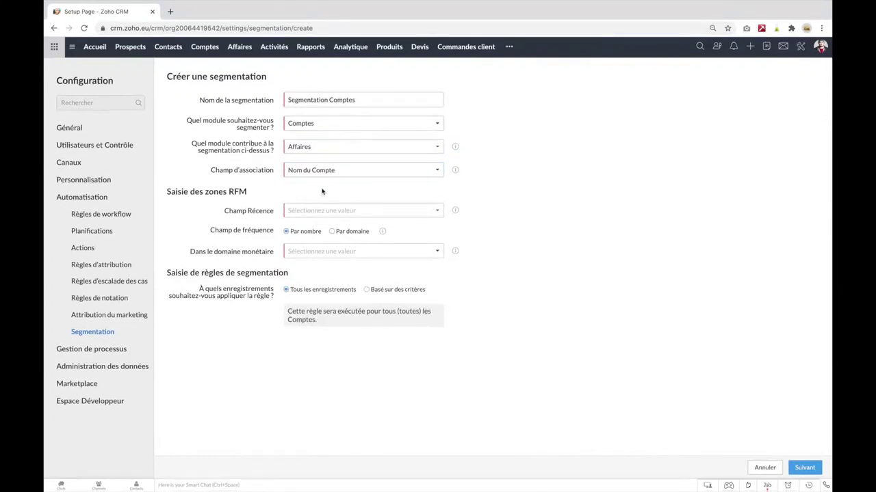
Step: Set the recency field to Date d'échéance and the monetary field to Montant, and continue to the scoring definition
{"action": "left_click", "coordinate": [313, 213]}
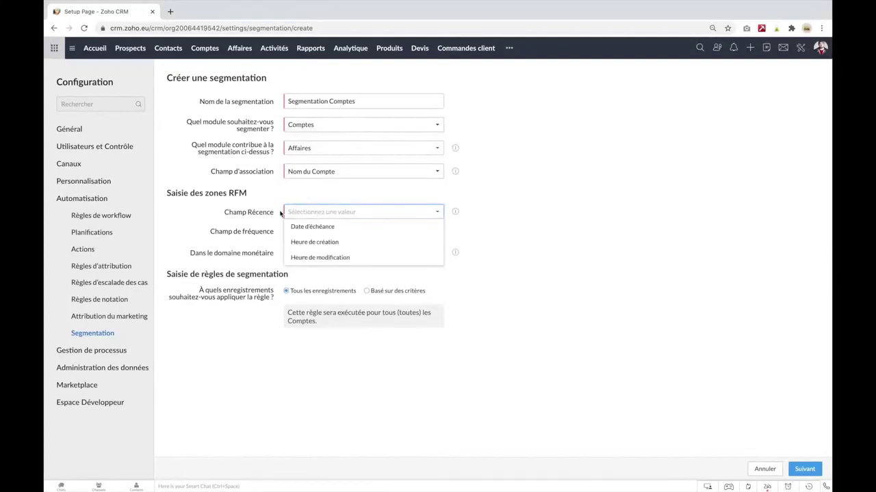
{"action": "left_click", "coordinate": [322, 232]}
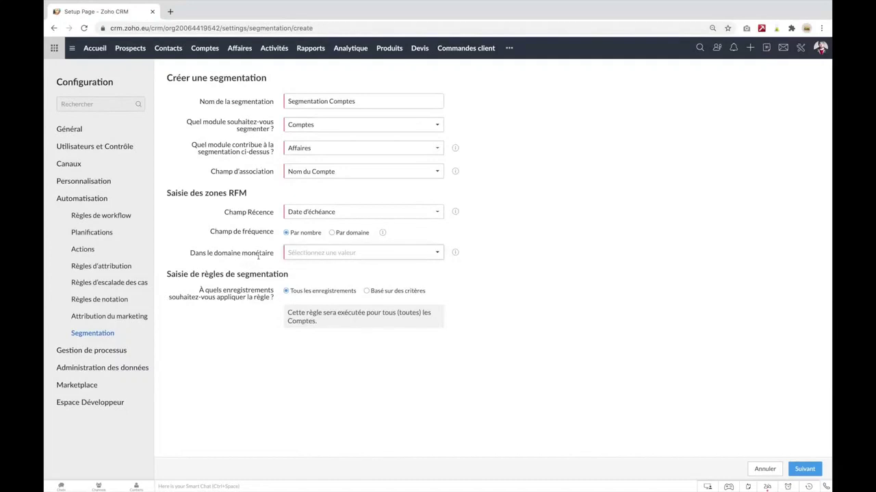
{"action": "left_click", "coordinate": [329, 255]}
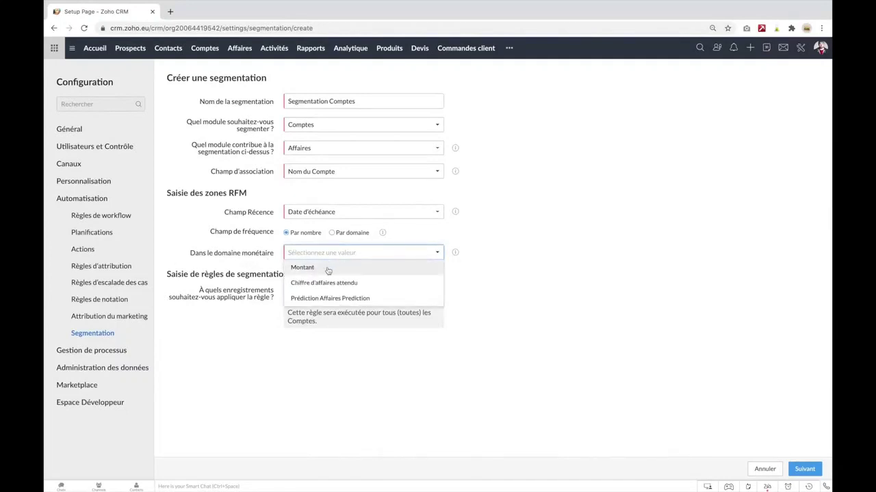
{"action": "left_click", "coordinate": [328, 269]}
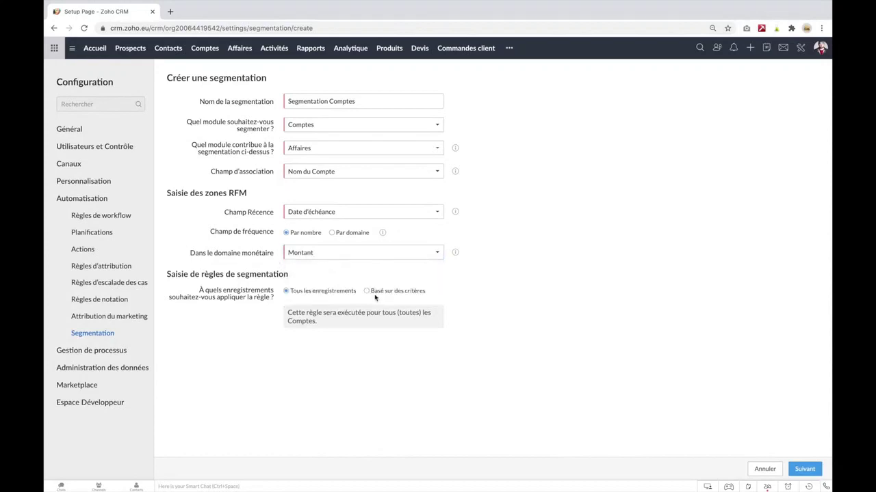
{"action": "left_click", "coordinate": [805, 470]}
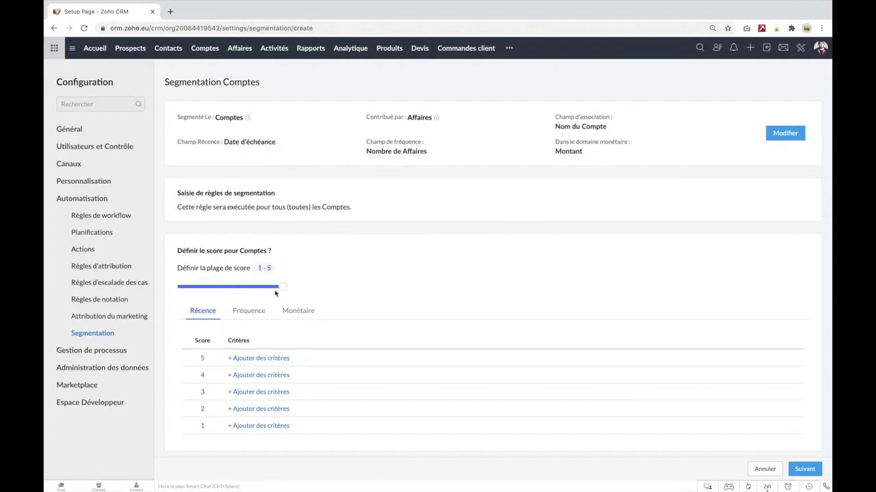
Step: Reduce the score range to 1-3 and give recency score 3 the criterion Date d'échéance is Ce mois
{"action": "left_click", "coordinate": [226, 286]}
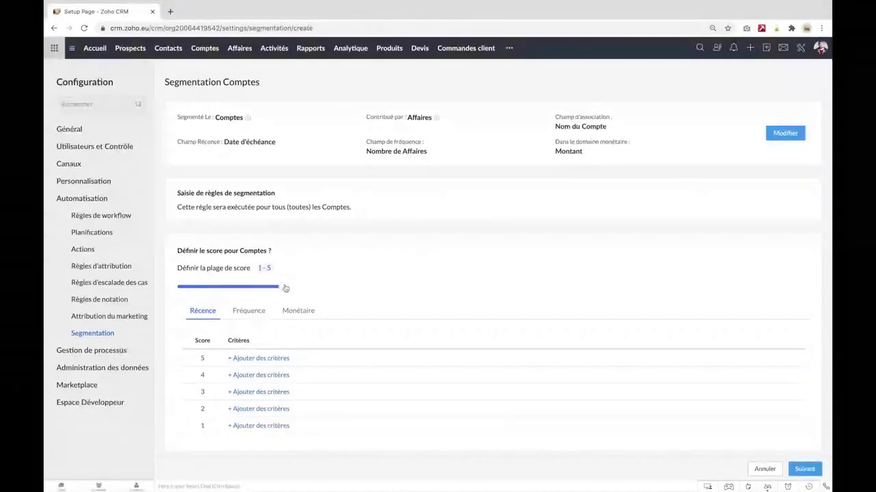
{"action": "left_click", "coordinate": [227, 289]}
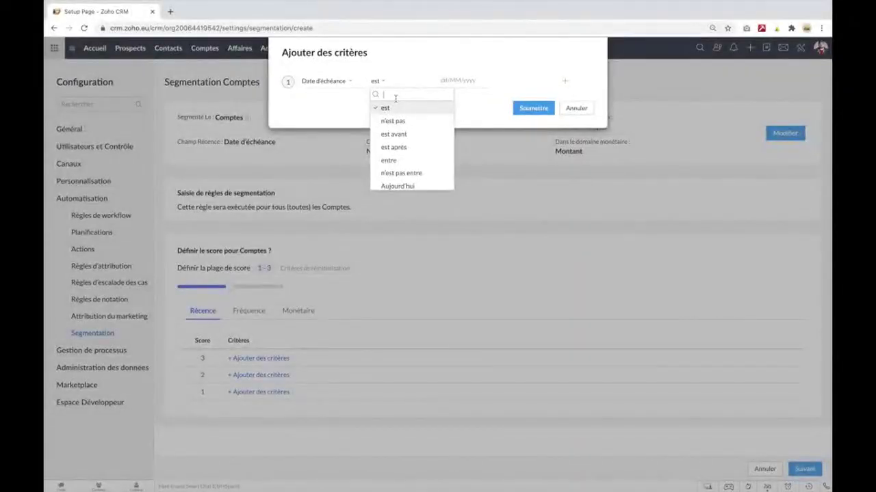
{"action": "type", "text": "ce"}
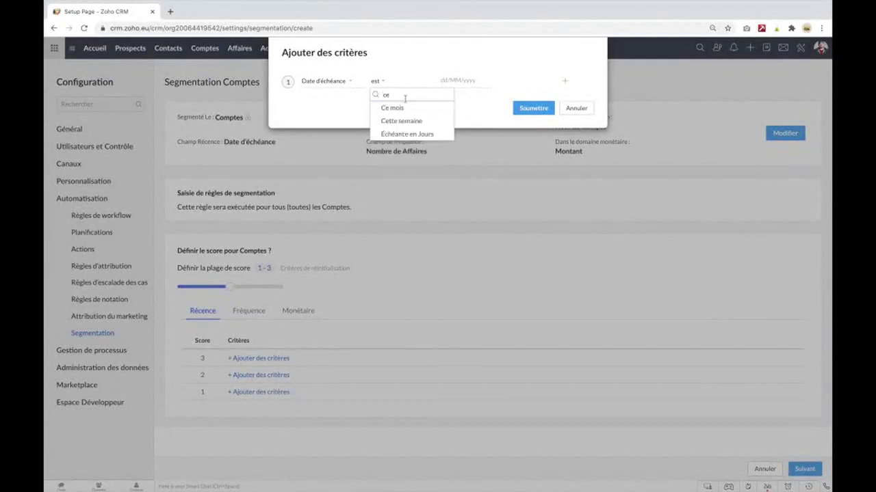
{"action": "left_click", "coordinate": [411, 113]}
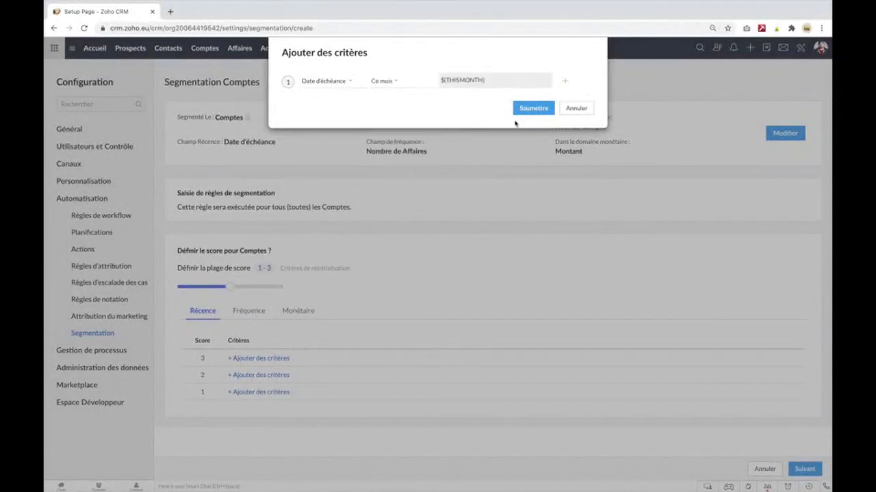
{"action": "left_click", "coordinate": [533, 109]}
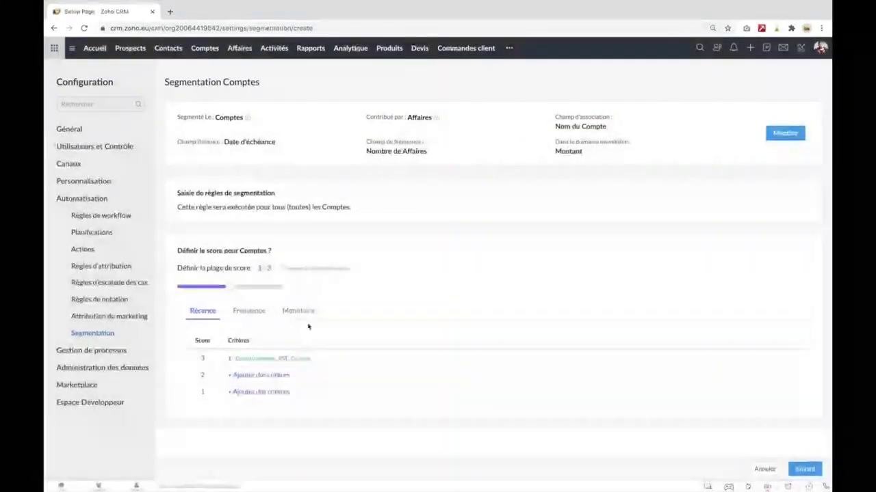
Step: Give recency score 2 the criterion Date d'échéance is Le mois dernier
{"action": "left_click", "coordinate": [263, 375]}
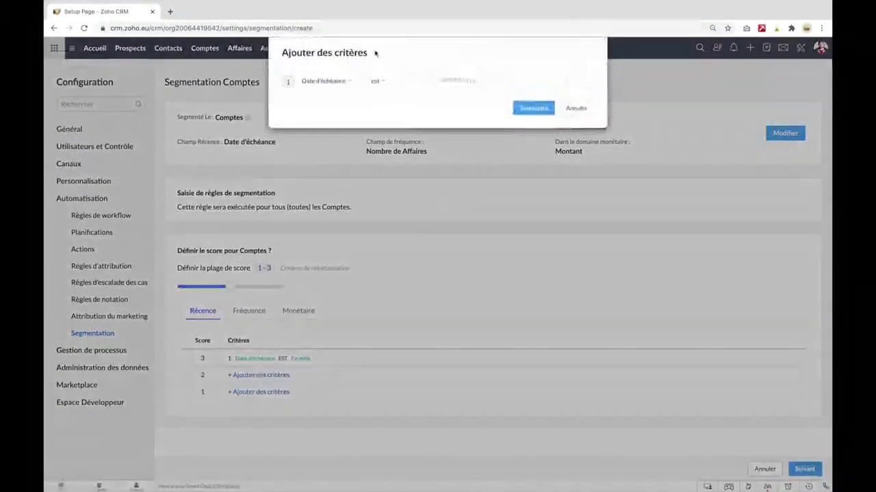
{"action": "left_click", "coordinate": [346, 87]}
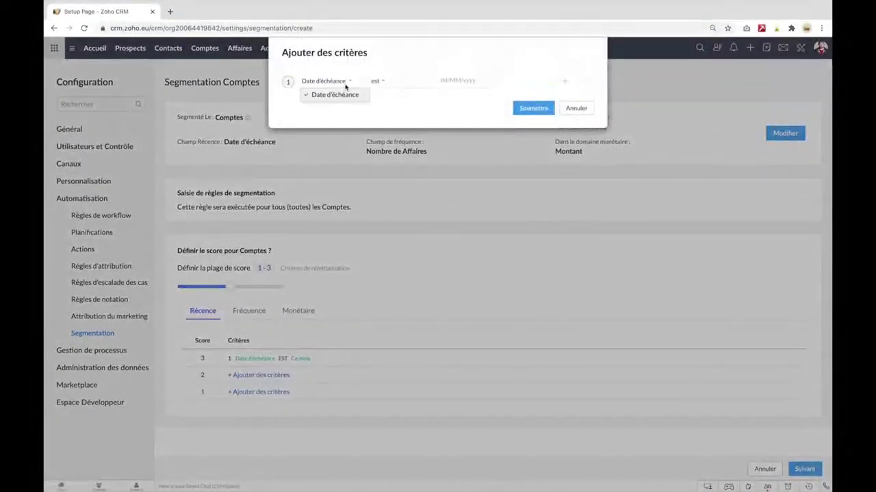
{"action": "left_click", "coordinate": [394, 86]}
{"action": "left_click", "coordinate": [392, 84]}
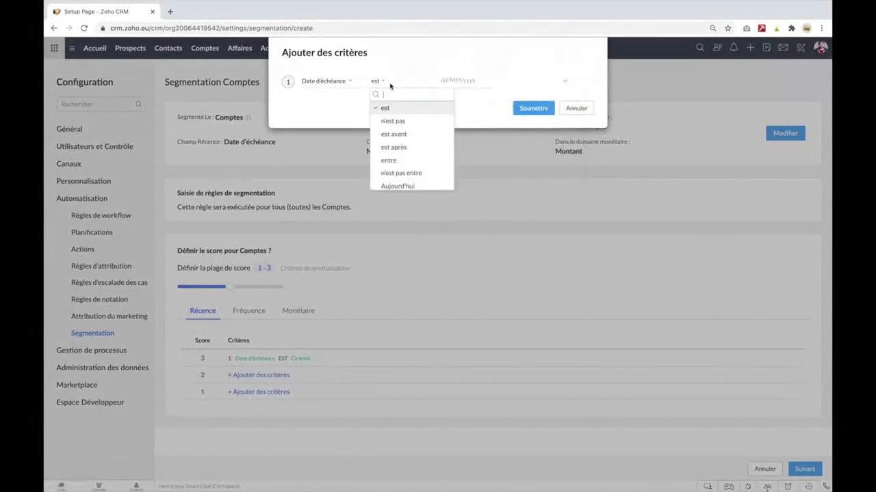
{"action": "type", "text": "moi"}
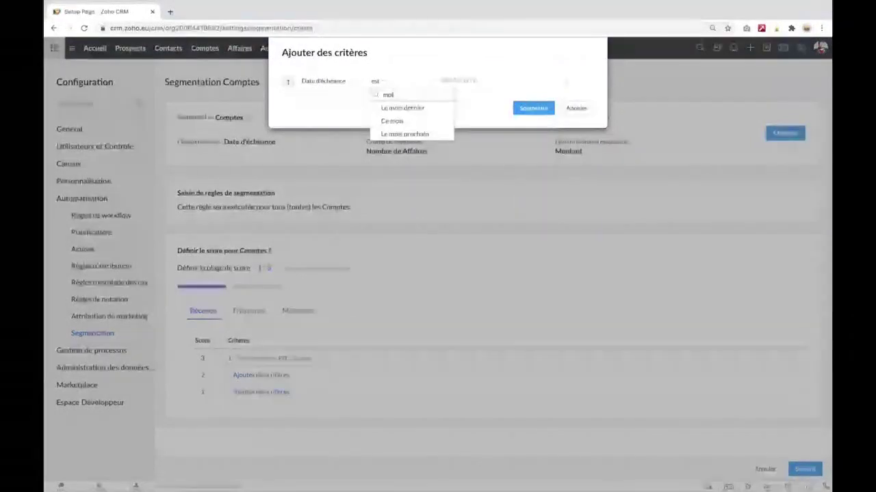
{"action": "left_click", "coordinate": [420, 109]}
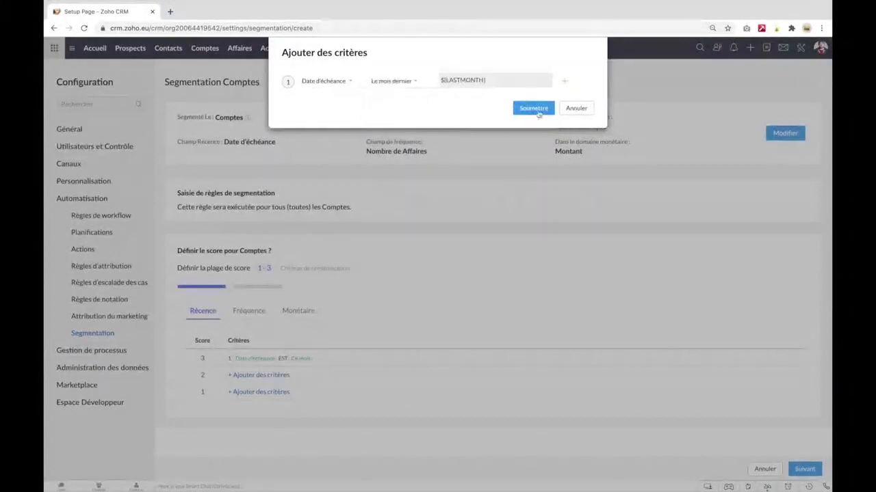
{"action": "left_click", "coordinate": [534, 112]}
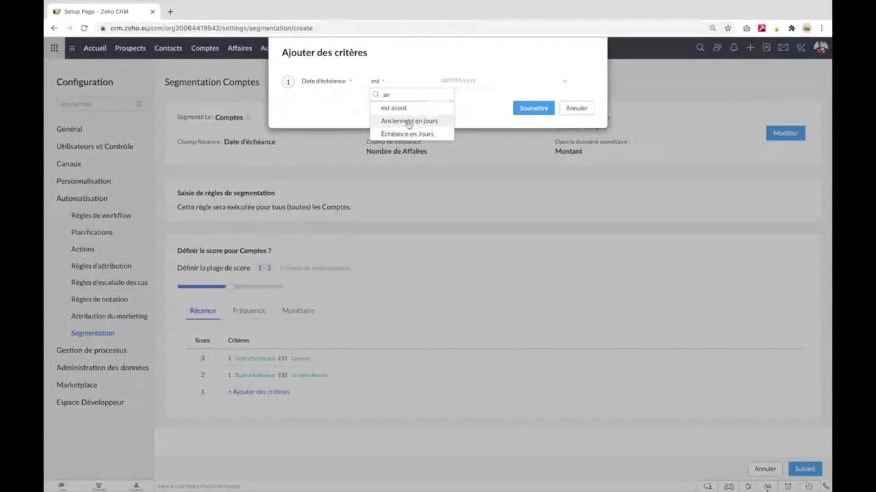
Step: Give recency score 1 the criterion Date d'échéance with Ancienneté en jours >= 60
{"action": "left_click", "coordinate": [408, 121]}
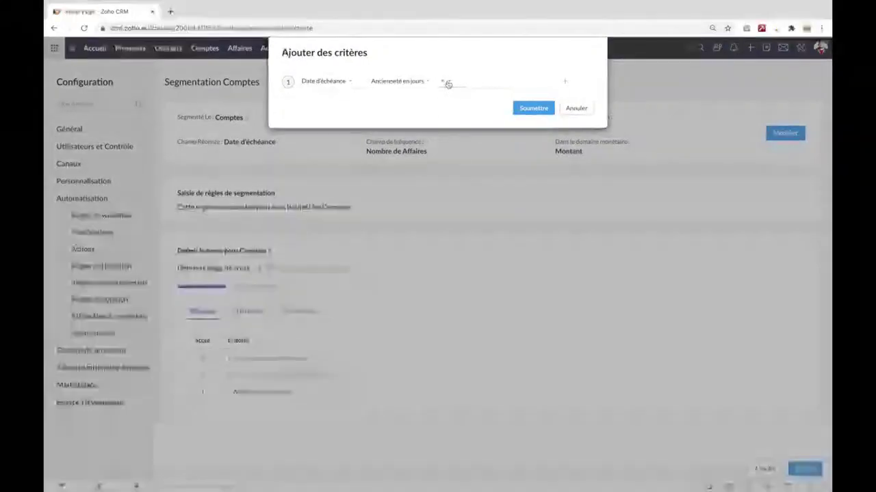
{"action": "left_click", "coordinate": [449, 82]}
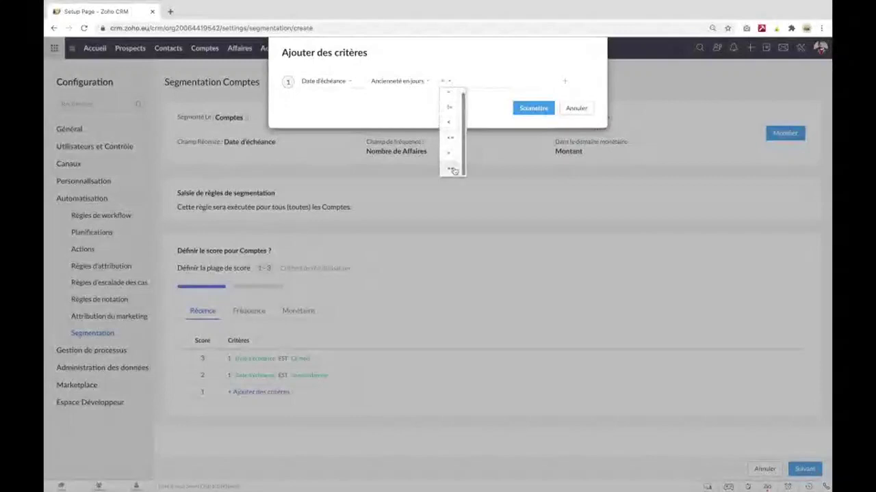
{"action": "left_click", "coordinate": [452, 168]}
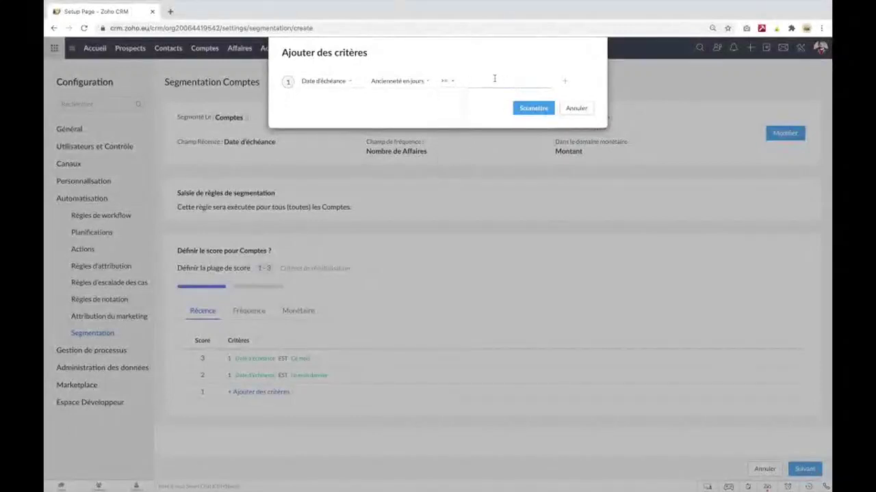
{"action": "type", "text": "60"}
{"action": "left_click", "coordinate": [542, 109]}
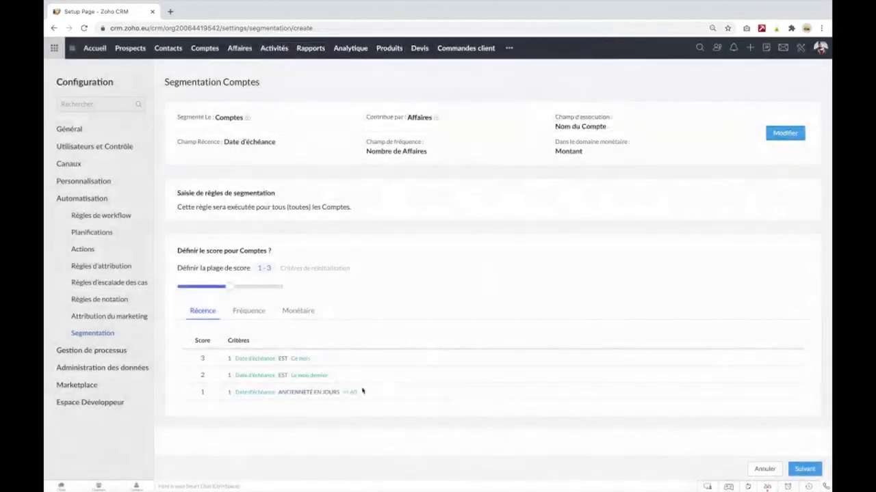
Step: Give frequency score 3 the criterion Nombre de Affaires >= 10
{"action": "left_click", "coordinate": [255, 312]}
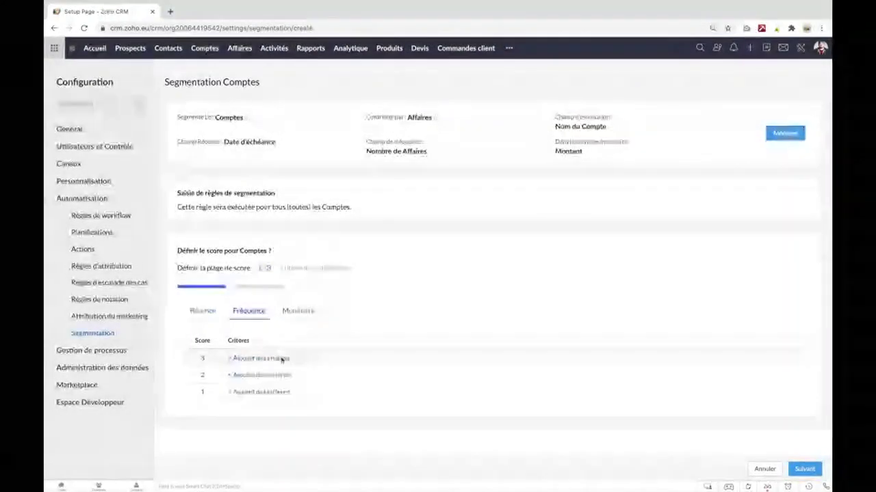
{"action": "left_click", "coordinate": [269, 359]}
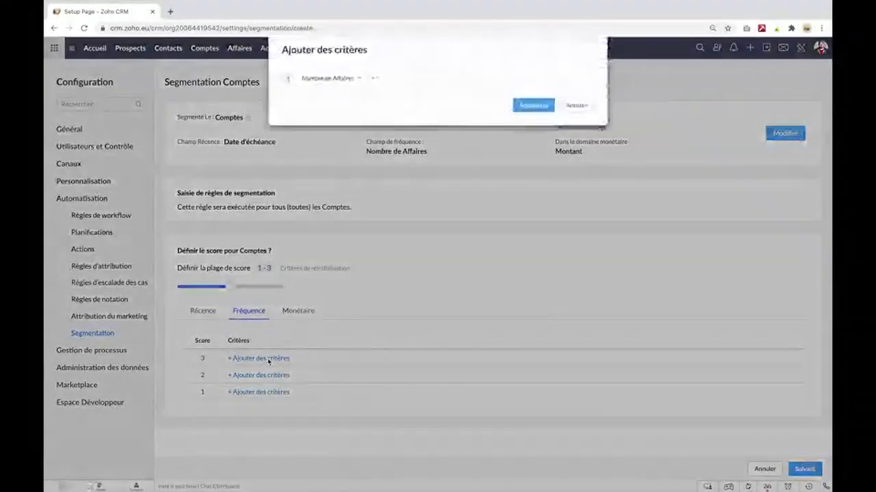
{"action": "left_click", "coordinate": [386, 81]}
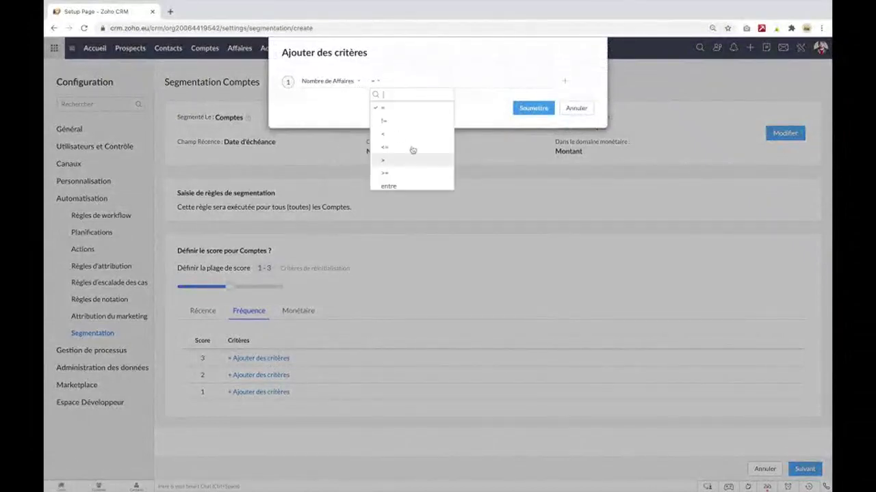
{"action": "scroll", "coordinate": [413, 141], "scroll_direction": "down", "scroll_amount": 1}
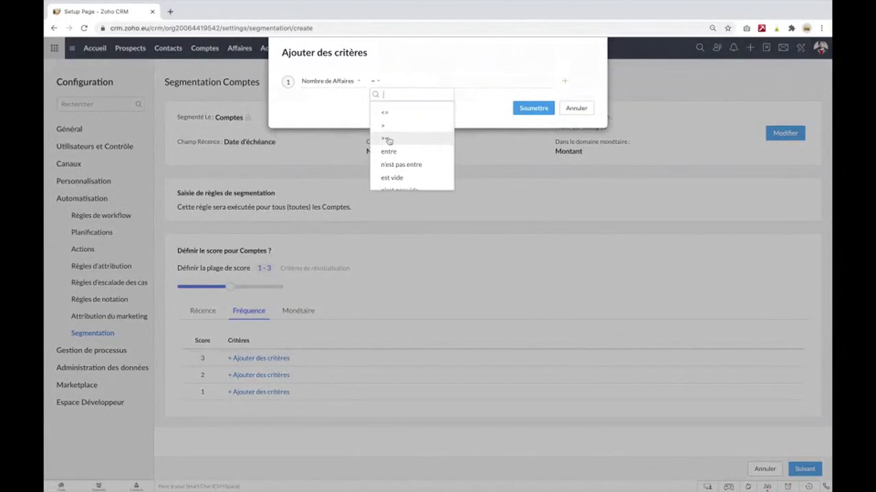
{"action": "left_click", "coordinate": [388, 141]}
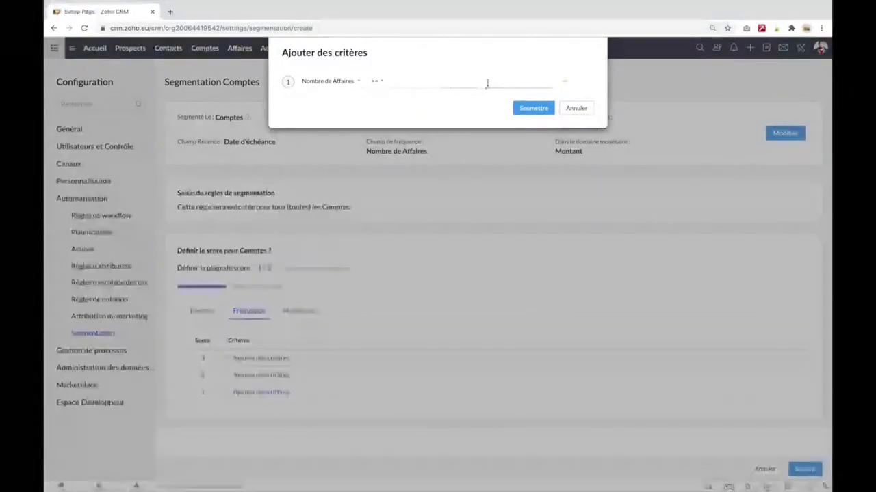
{"action": "left_click", "coordinate": [485, 82]}
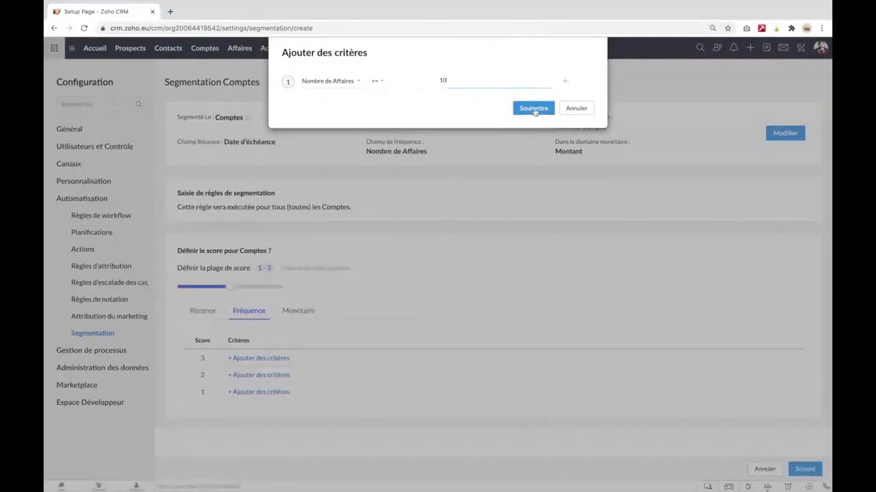
{"action": "left_click", "coordinate": [534, 109]}
Step: Give frequency score 2 the criterion Nombre de Affaires entre 3 and 9
{"action": "left_click", "coordinate": [257, 375]}
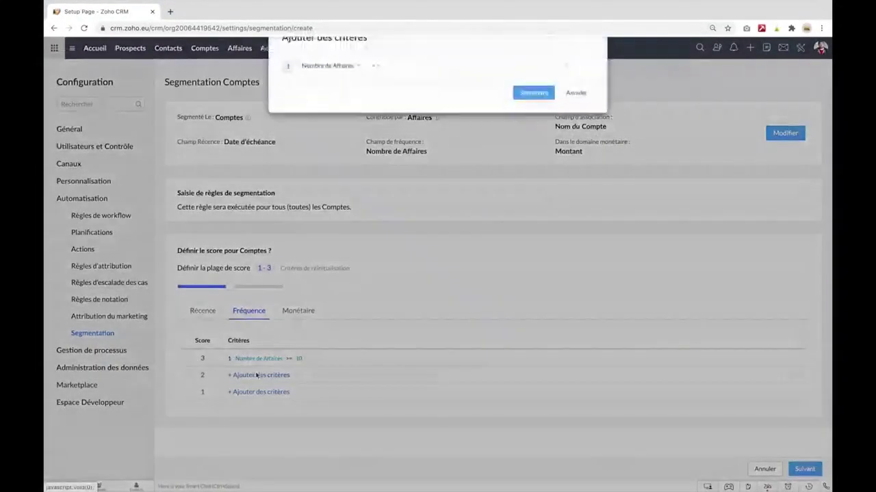
{"action": "left_click", "coordinate": [383, 82]}
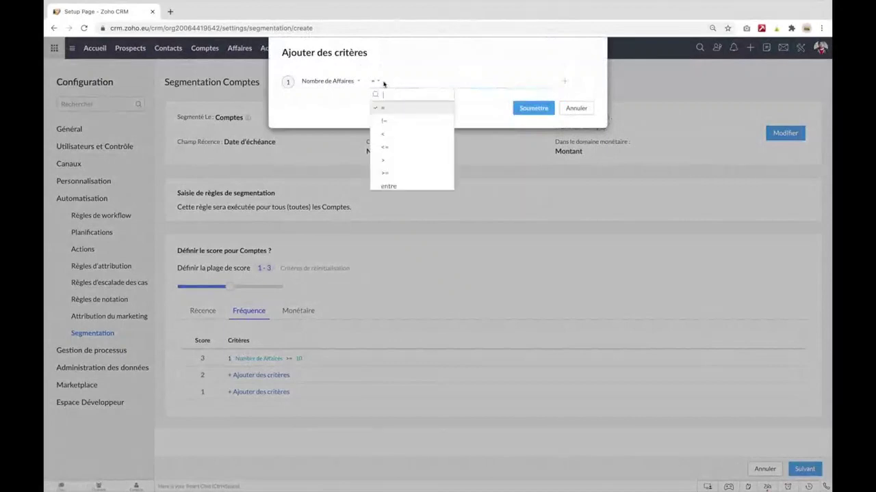
{"action": "scroll", "coordinate": [386, 168], "scroll_direction": "down", "scroll_amount": 2}
{"action": "left_click", "coordinate": [395, 152]}
{"action": "left_click", "coordinate": [463, 79]}
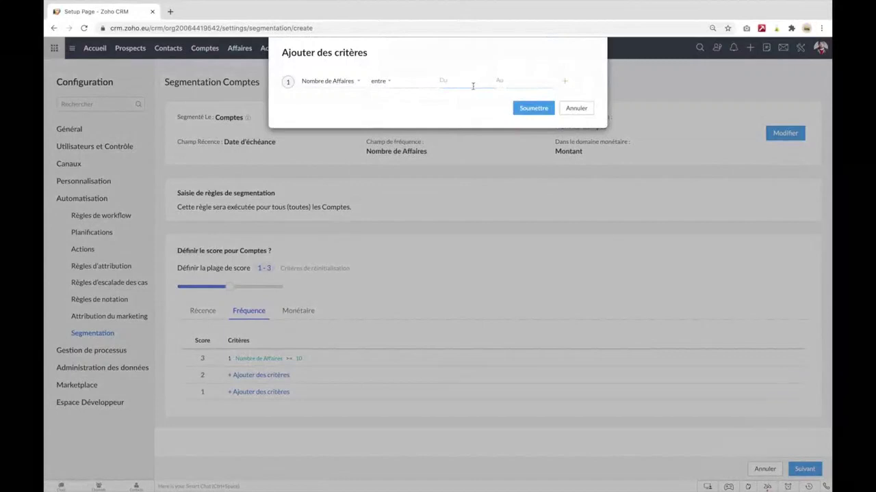
{"action": "type", "text": "3"}
{"action": "left_click", "coordinate": [527, 83]}
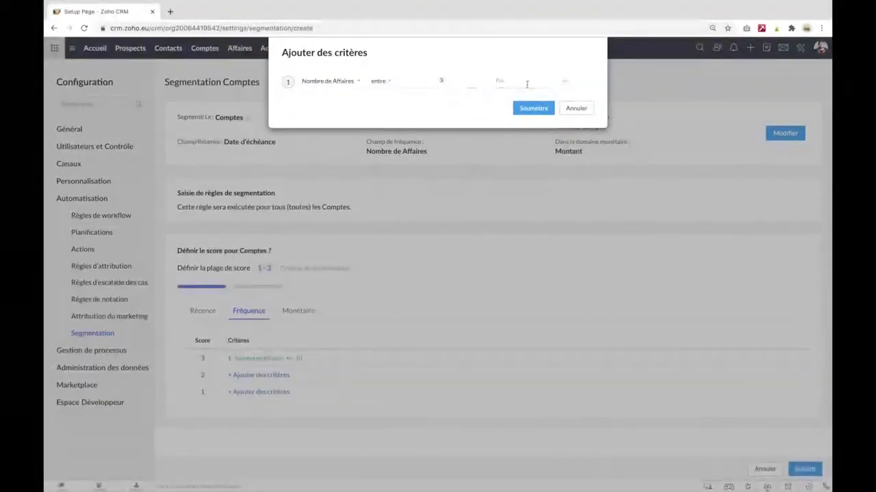
{"action": "type", "text": "9"}
{"action": "left_click", "coordinate": [533, 108]}
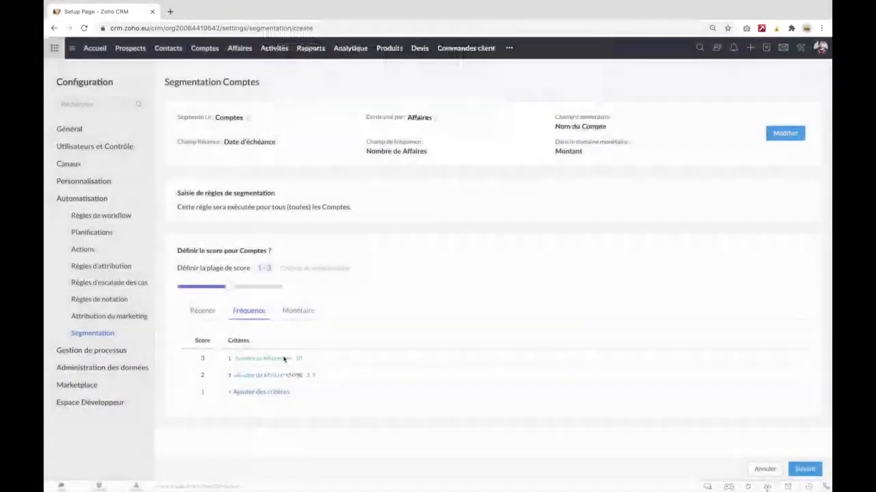
Step: Give frequency score 1 the criterion Nombre de Affaires < 3
{"action": "left_click", "coordinate": [248, 394]}
{"action": "left_click", "coordinate": [376, 82]}
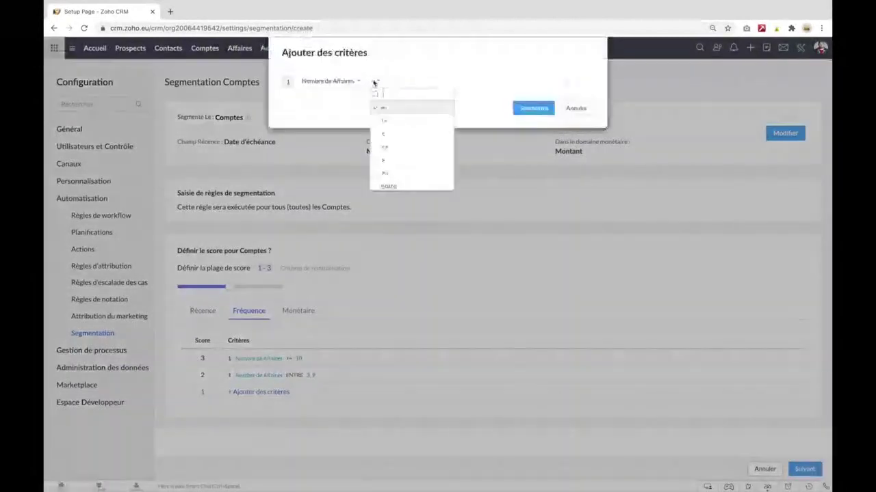
{"action": "scroll", "coordinate": [395, 134], "scroll_direction": "down", "scroll_amount": 2}
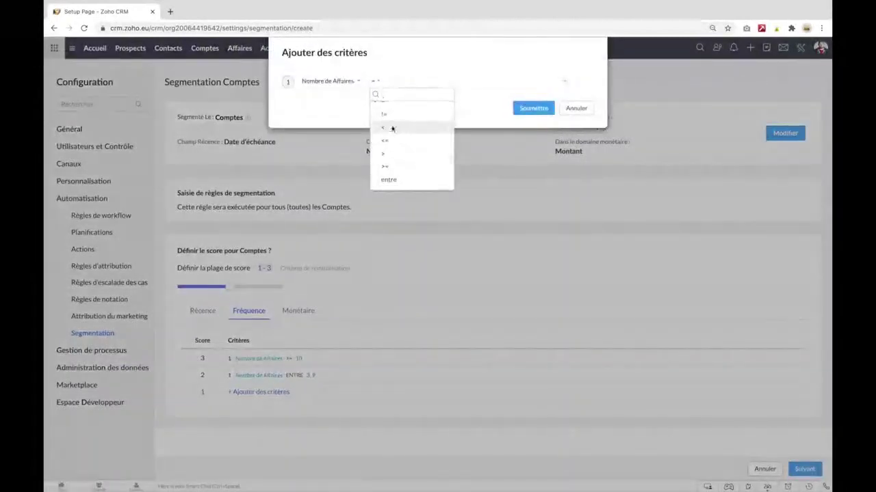
{"action": "left_click", "coordinate": [394, 130]}
{"action": "type", "text": "3"}
{"action": "left_click", "coordinate": [528, 111]}
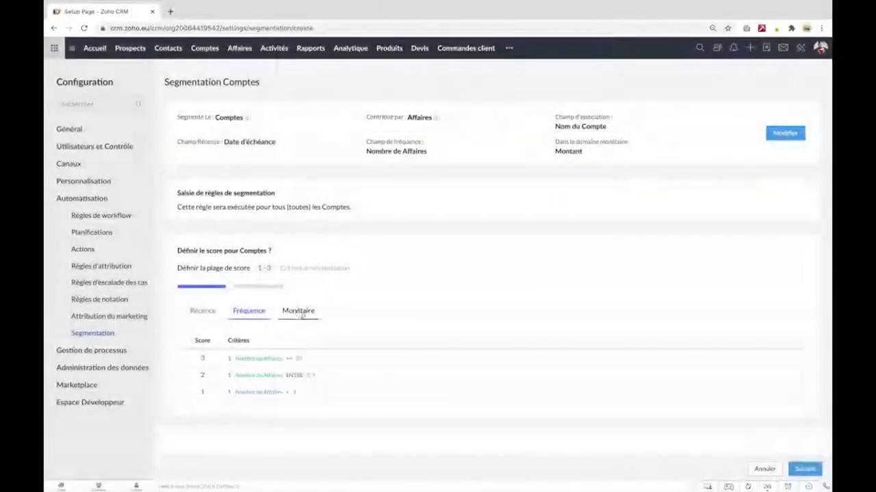
Step: Give monetary score 3 the criterion Montant >= 15000 EUR
{"action": "left_click", "coordinate": [299, 312]}
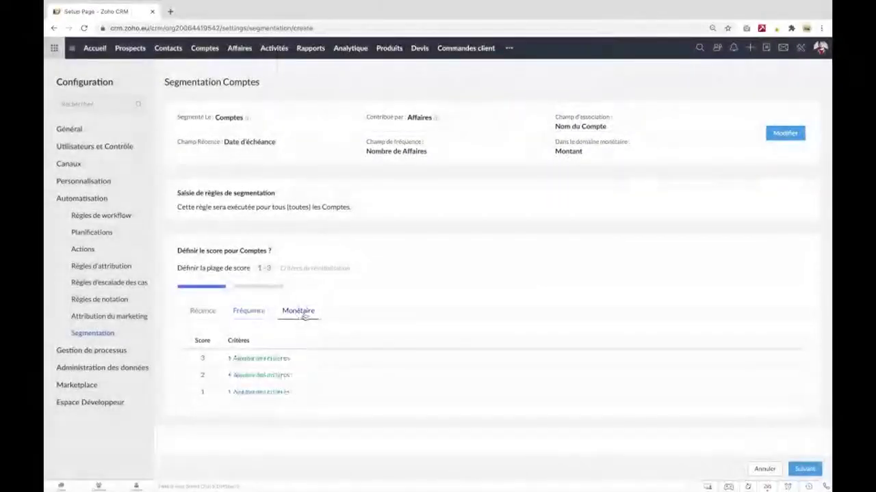
{"action": "left_click", "coordinate": [267, 358]}
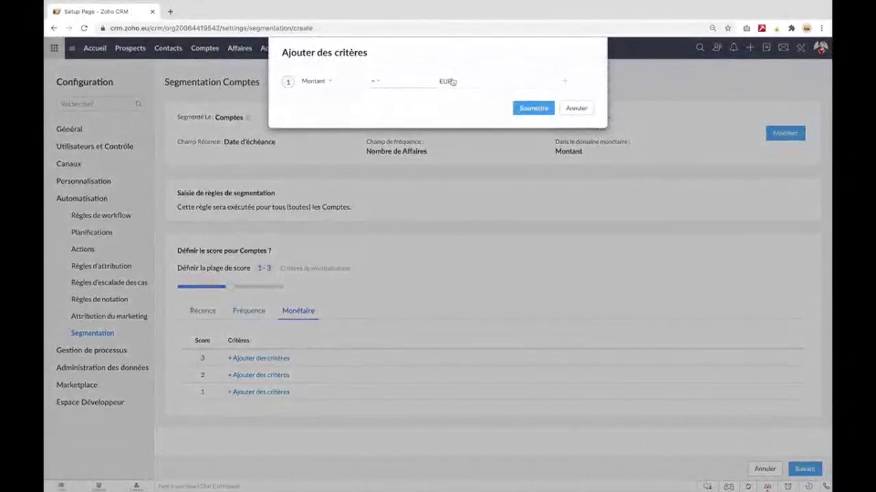
{"action": "left_click", "coordinate": [380, 83]}
{"action": "scroll", "coordinate": [410, 169], "scroll_direction": "down", "scroll_amount": 2}
{"action": "scroll", "coordinate": [403, 165], "scroll_direction": "up", "scroll_amount": 2}
{"action": "left_click", "coordinate": [388, 173]}
{"action": "left_click", "coordinate": [478, 81]}
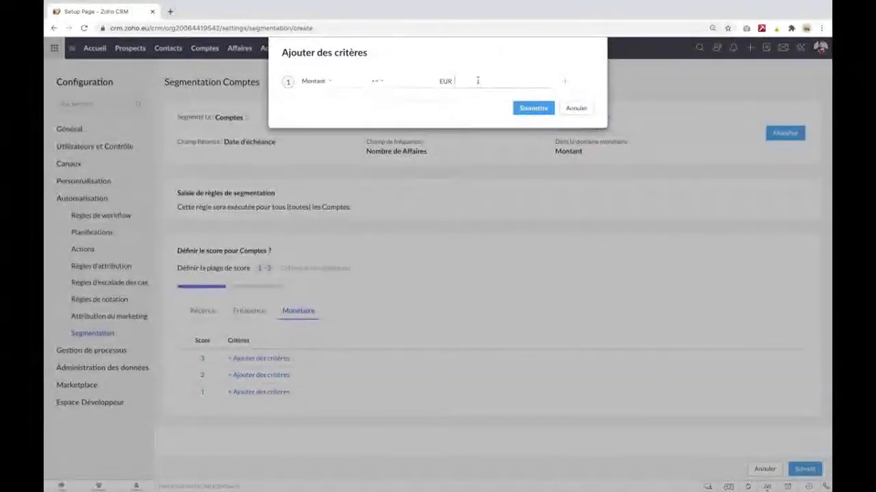
{"action": "type", "text": "15000"}
{"action": "left_click", "coordinate": [533, 109]}
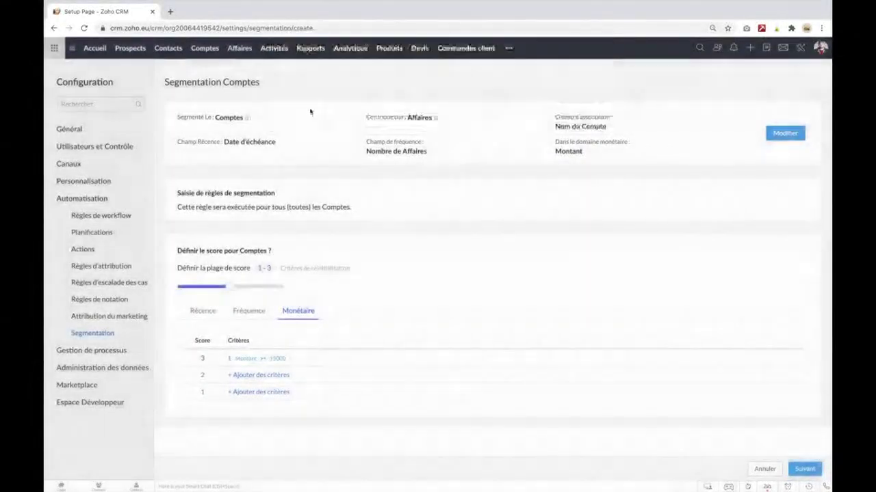
Step: Give monetary score 2 the criterion Montant entre 5000 and 15000 EUR
{"action": "left_click", "coordinate": [258, 375]}
{"action": "left_click", "coordinate": [378, 81]}
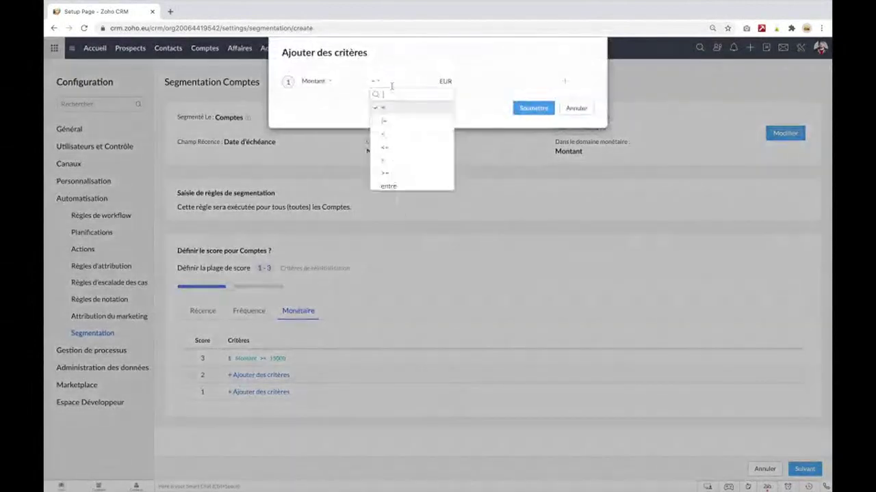
{"action": "type", "text": "ent"}
{"action": "key", "text": "Return"}
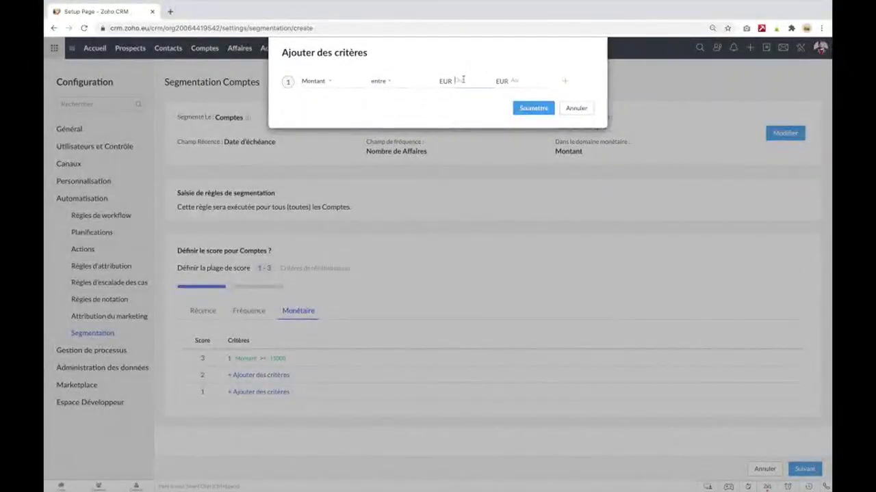
{"action": "type", "text": "5000"}
{"action": "left_click", "coordinate": [523, 79]}
{"action": "type", "text": "15000"}
{"action": "left_click", "coordinate": [538, 111]}
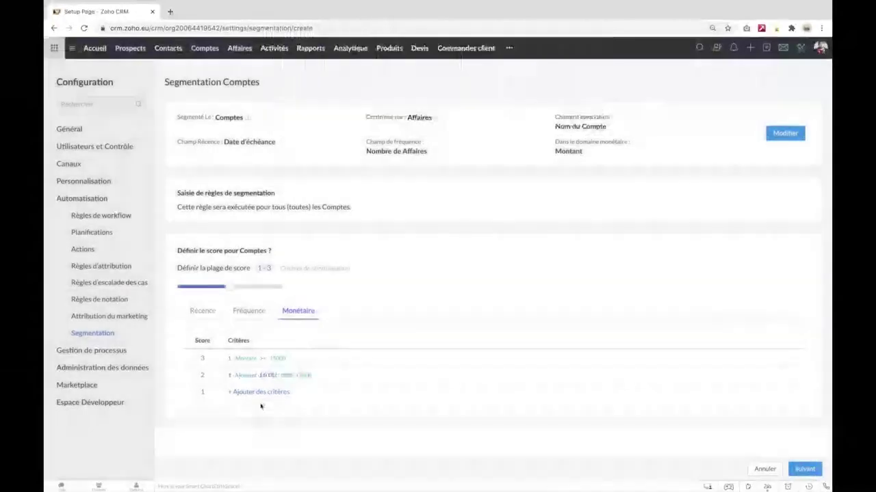
Step: Give monetary score 1 the criterion Montant < 5000 EUR
{"action": "left_click", "coordinate": [265, 393]}
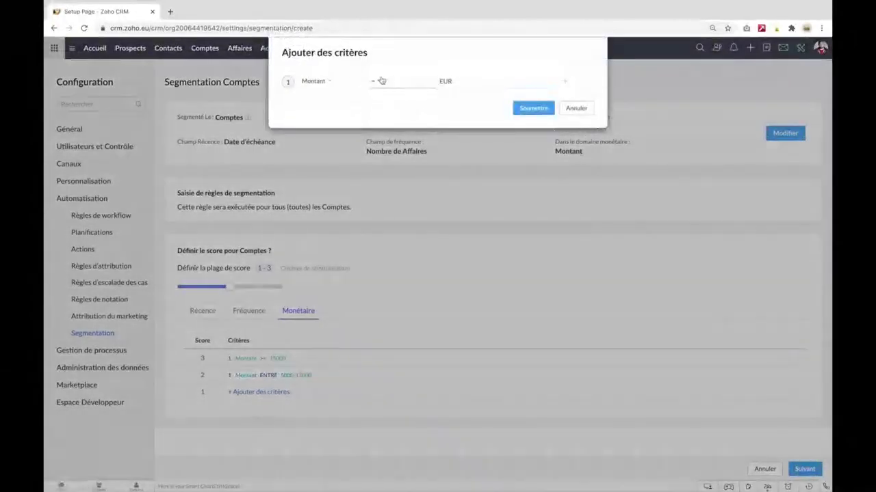
{"action": "left_click", "coordinate": [379, 81]}
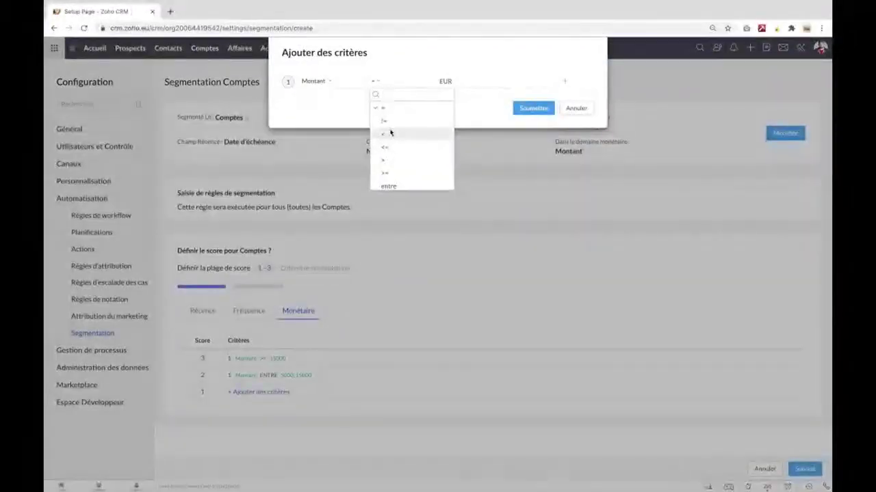
{"action": "left_click", "coordinate": [386, 134]}
{"action": "left_click", "coordinate": [485, 80]}
{"action": "type", "text": "5000"}
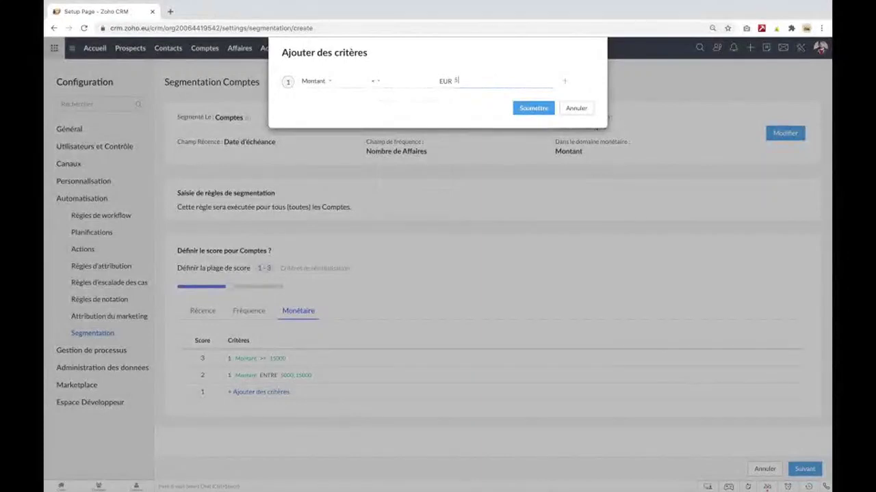
{"action": "left_click", "coordinate": [520, 103]}
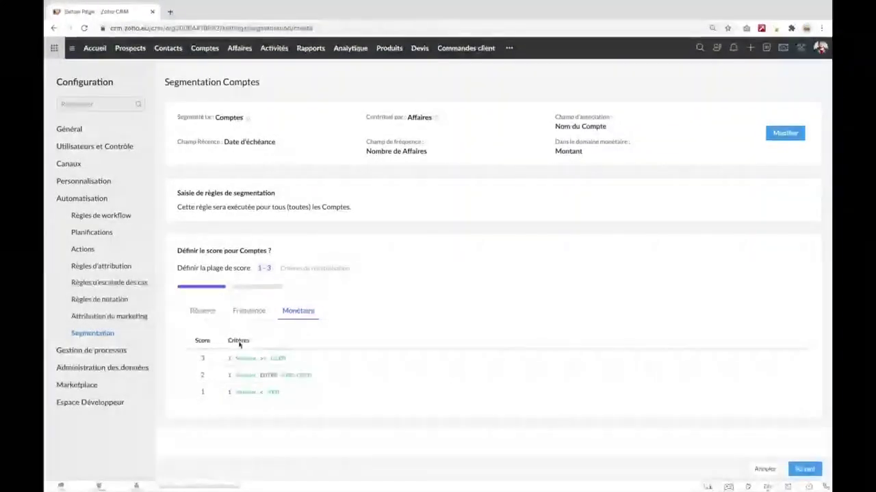
Step: Continue to the segment labels and inspect the settings of the label Je ne peux pas les perdre without editing it
{"action": "left_click", "coordinate": [803, 468]}
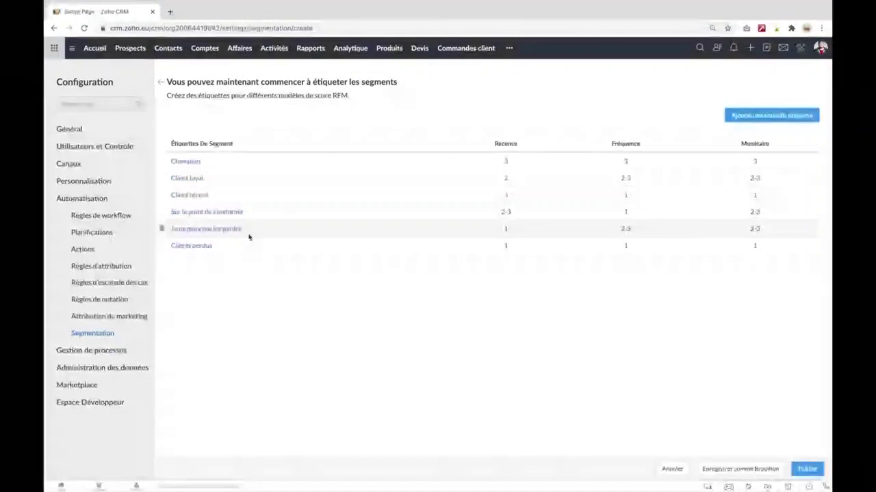
{"action": "left_click", "coordinate": [242, 231]}
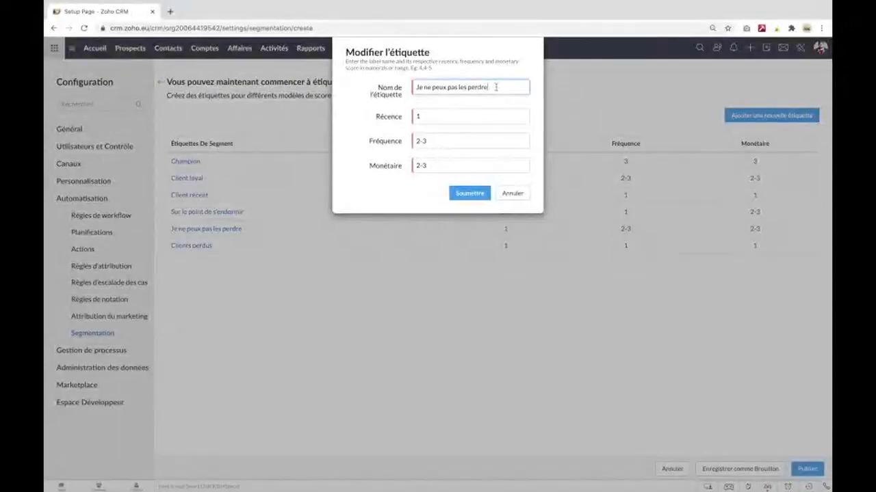
{"action": "left_click", "coordinate": [519, 197]}
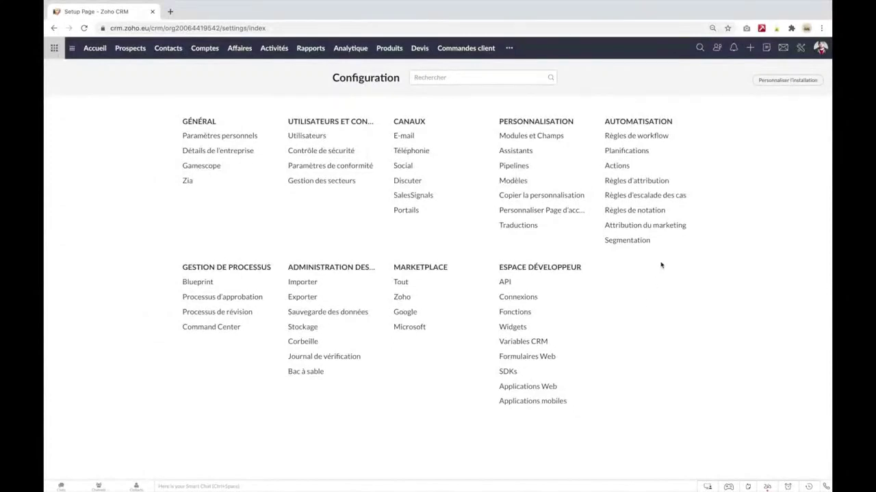
Step: Go to the Attribution du marketing settings and preview the first-touch and last-touch attribution models
{"action": "left_click", "coordinate": [675, 228]}
{"action": "left_click", "coordinate": [646, 225]}
{"action": "left_click", "coordinate": [646, 226]}
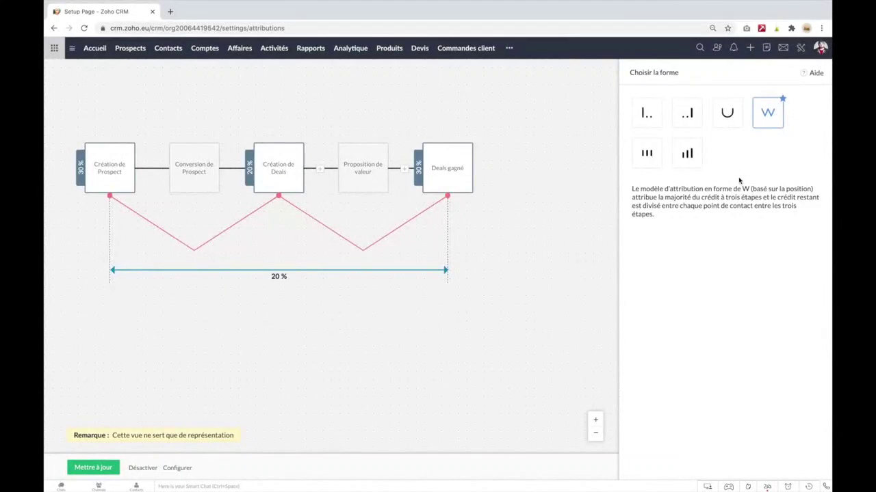
{"action": "left_click", "coordinate": [646, 117]}
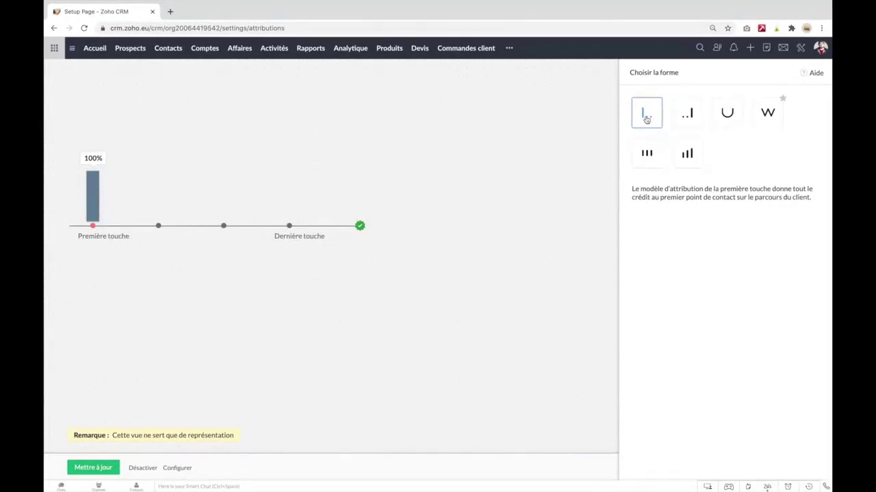
{"action": "left_click", "coordinate": [691, 119]}
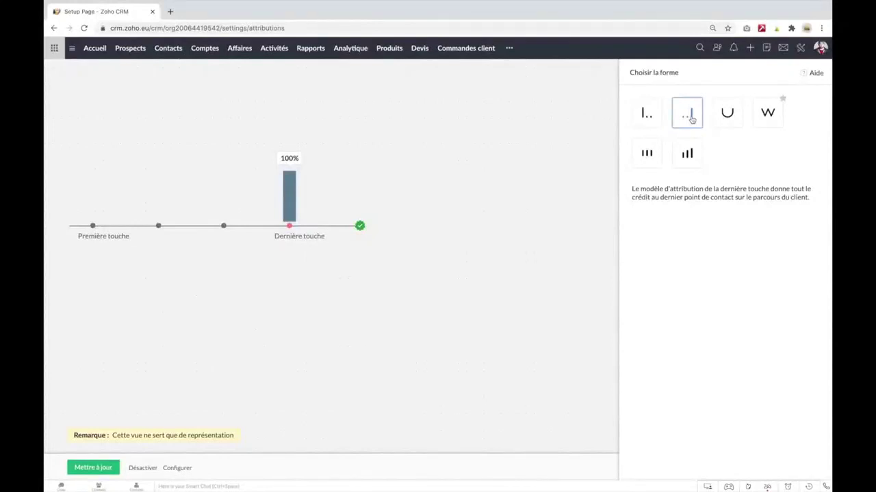
Step: Choose the U-shaped attribution model and set the percentage of its Deals gagné stage to 20
{"action": "left_click", "coordinate": [728, 116]}
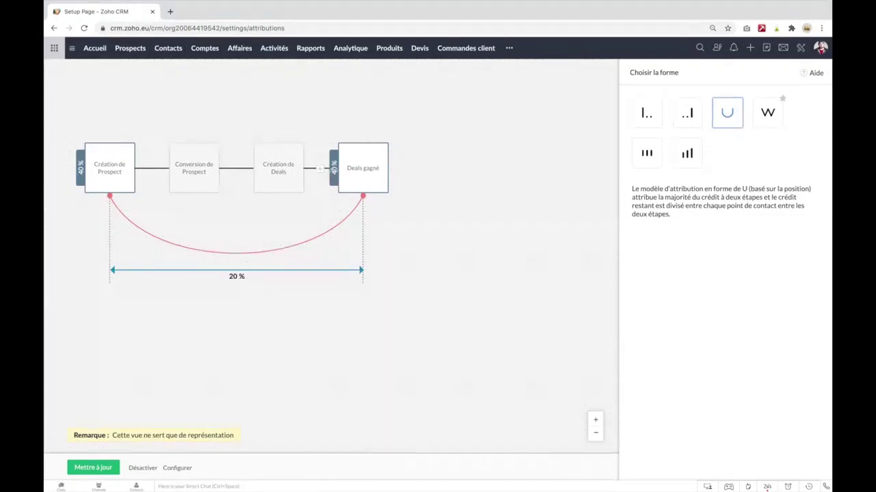
{"action": "left_click", "coordinate": [333, 167]}
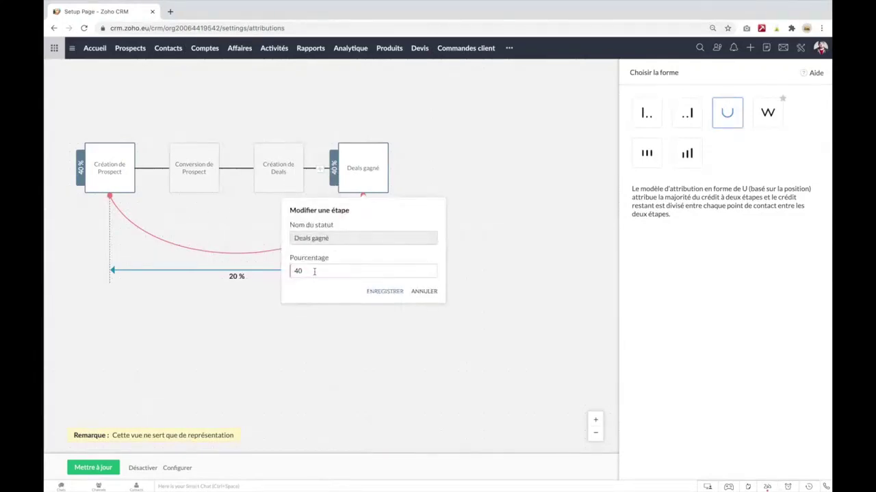
{"action": "left_click_drag", "start_coordinate": [314, 272], "coordinate": [295, 272]}
{"action": "type", "text": "20"}
{"action": "left_click", "coordinate": [385, 292]}
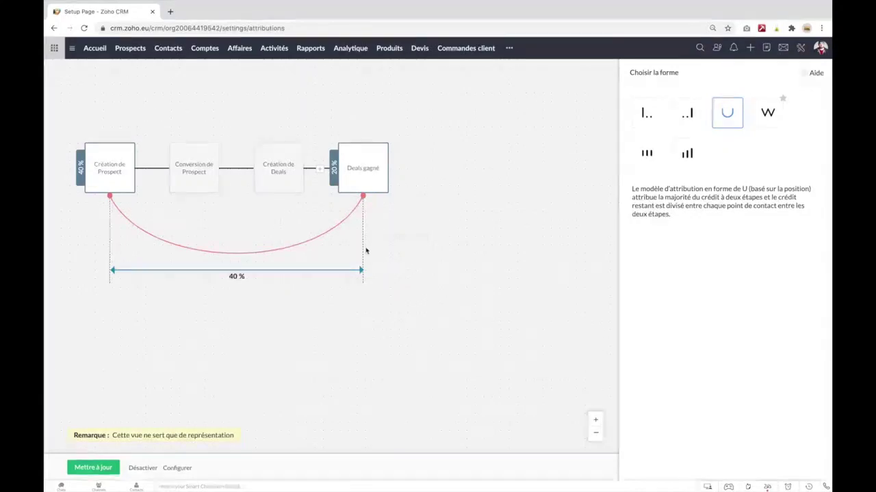
Step: Discard the unsaved U-shaped attribution changes and preview the W-shaped, linear and ascending-bars attribution models
{"action": "left_click", "coordinate": [768, 113]}
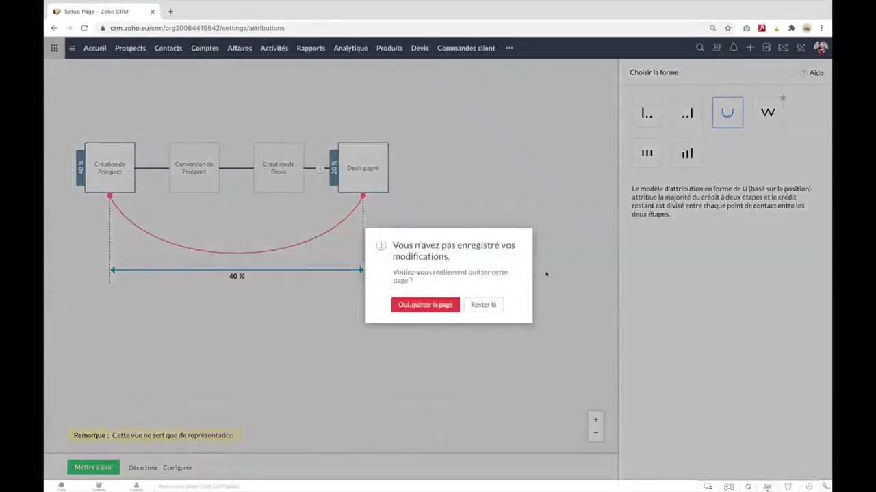
{"action": "left_click", "coordinate": [432, 306]}
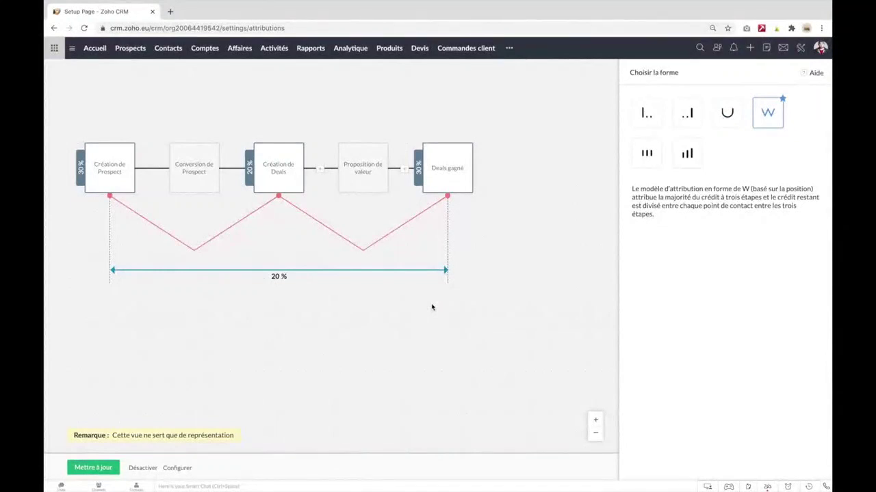
{"action": "left_click", "coordinate": [646, 154]}
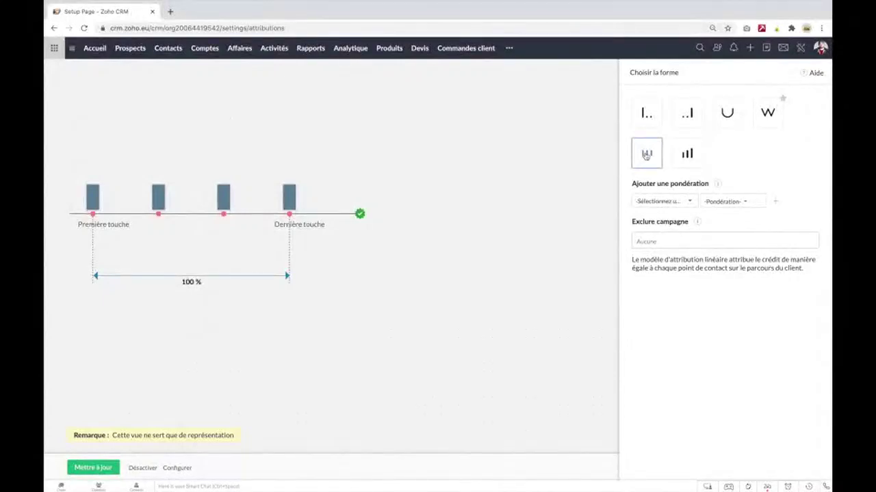
{"action": "left_click", "coordinate": [697, 157]}
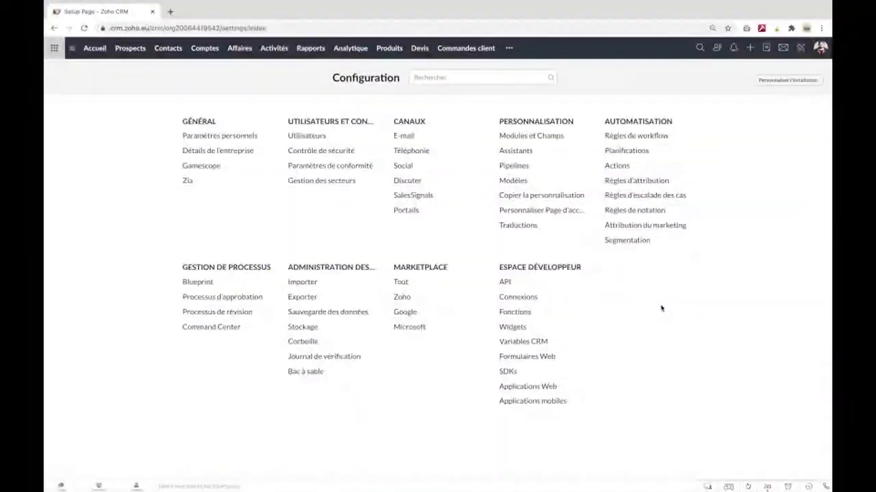
Step: Examine the overall Formulaires Web statistics for Prospects, covering submissions by form and country, leads created and revenue, and return to the form list
{"action": "left_click", "coordinate": [534, 356]}
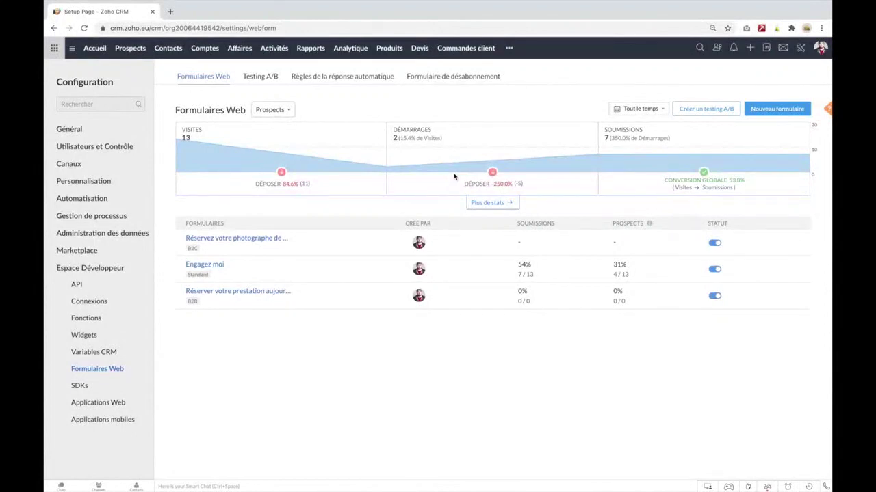
{"action": "left_click", "coordinate": [495, 206]}
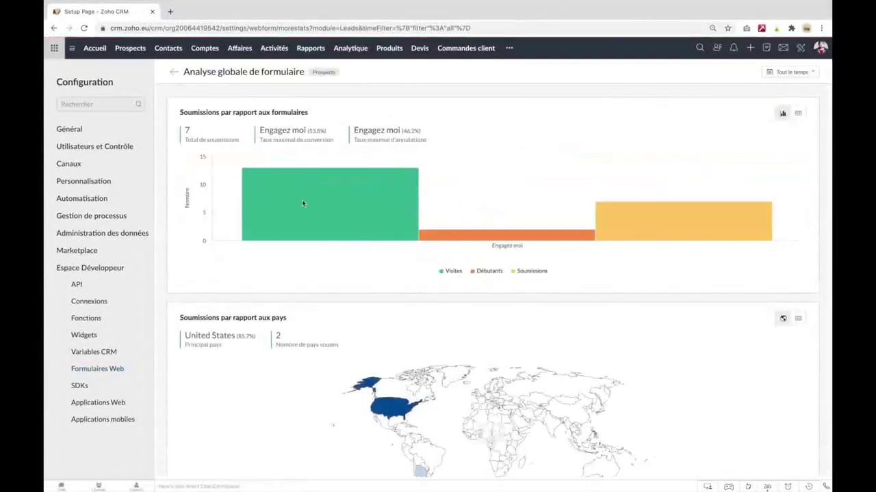
{"action": "scroll", "coordinate": [362, 424], "scroll_direction": "down", "scroll_amount": 5}
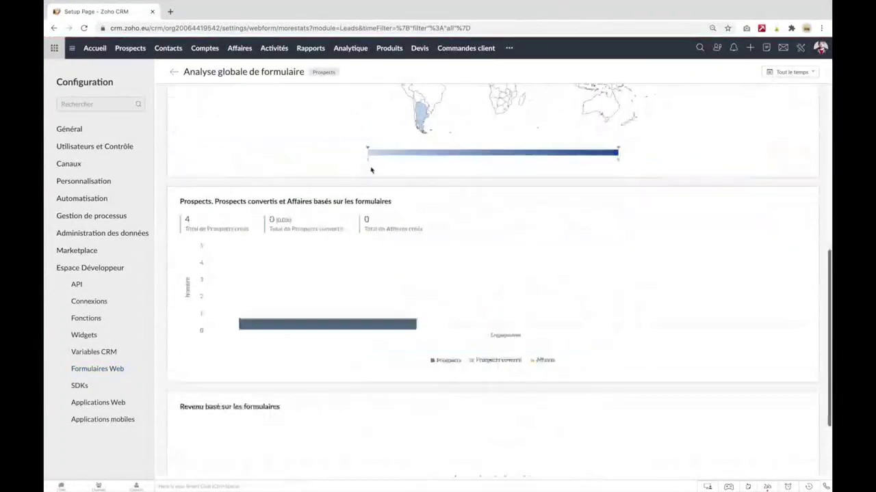
{"action": "scroll", "coordinate": [367, 173], "scroll_direction": "up", "scroll_amount": 2}
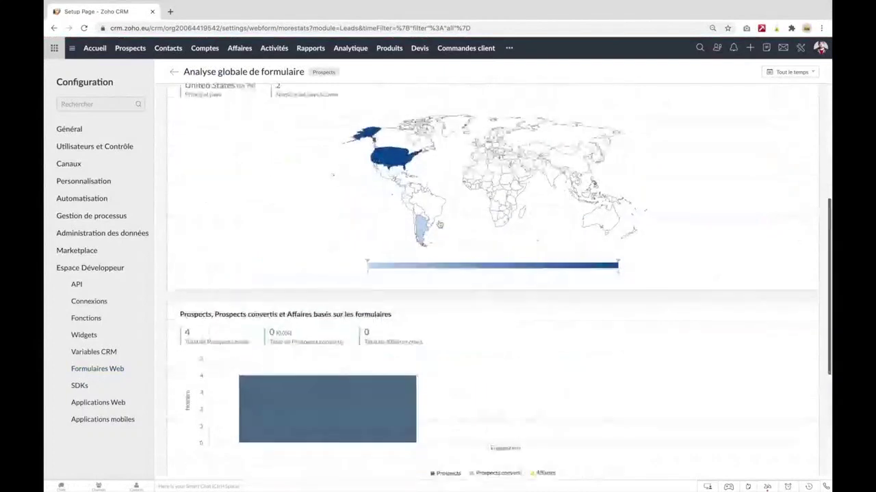
{"action": "scroll", "coordinate": [423, 291], "scroll_direction": "down", "scroll_amount": 2}
{"action": "scroll", "coordinate": [424, 290], "scroll_direction": "down", "scroll_amount": 2}
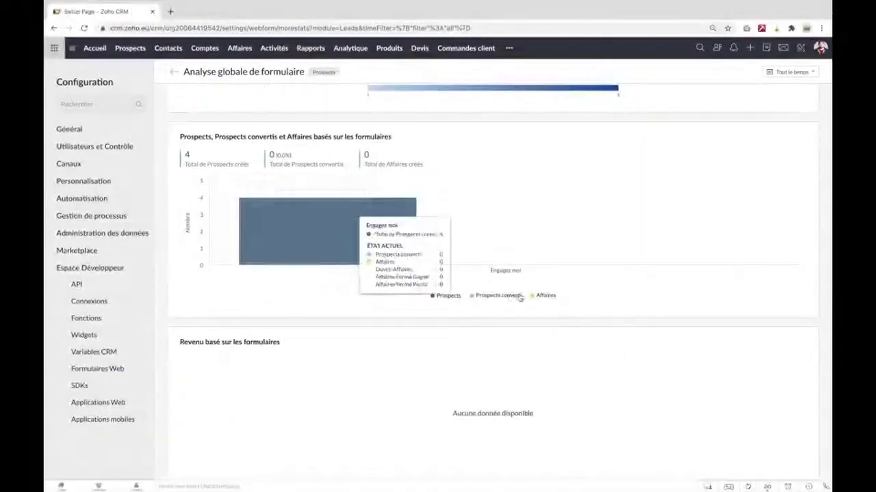
{"action": "mouse_move", "coordinate": [309, 281]}
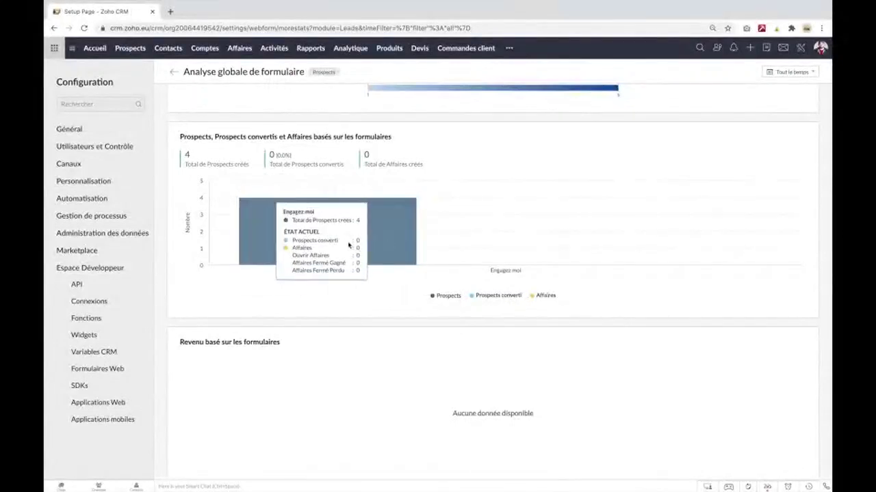
{"action": "scroll", "coordinate": [448, 368], "scroll_direction": "down", "scroll_amount": 1}
{"action": "scroll", "coordinate": [448, 368], "scroll_direction": "down", "scroll_amount": 5}
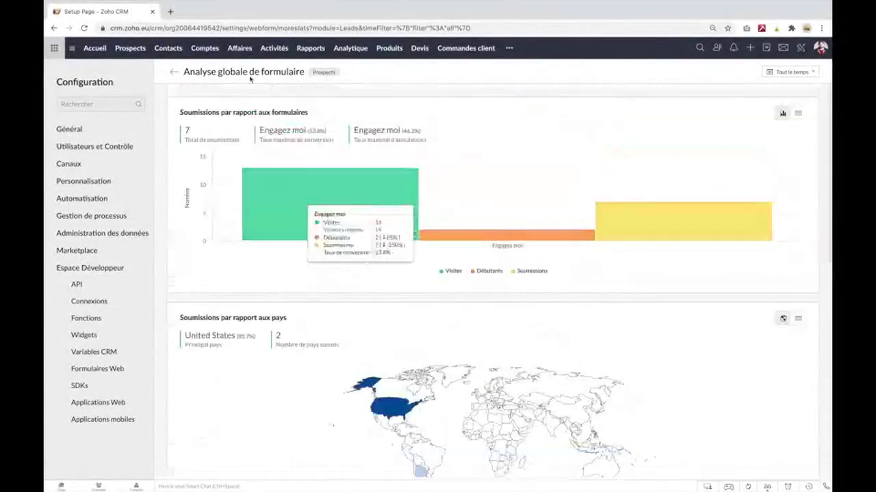
{"action": "left_click", "coordinate": [174, 72]}
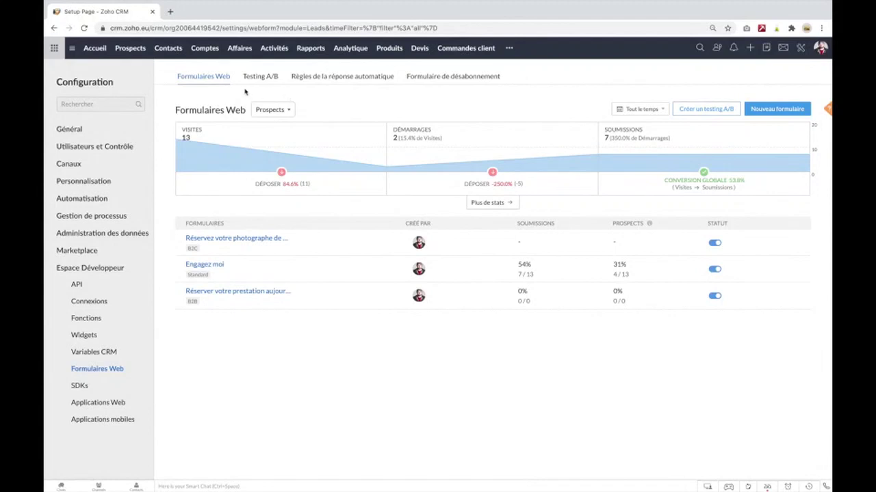
Step: Create an A/B test named Formulaire home page for the form Réservez votre photographe de mariage aujourd'hui
{"action": "left_click", "coordinate": [262, 78]}
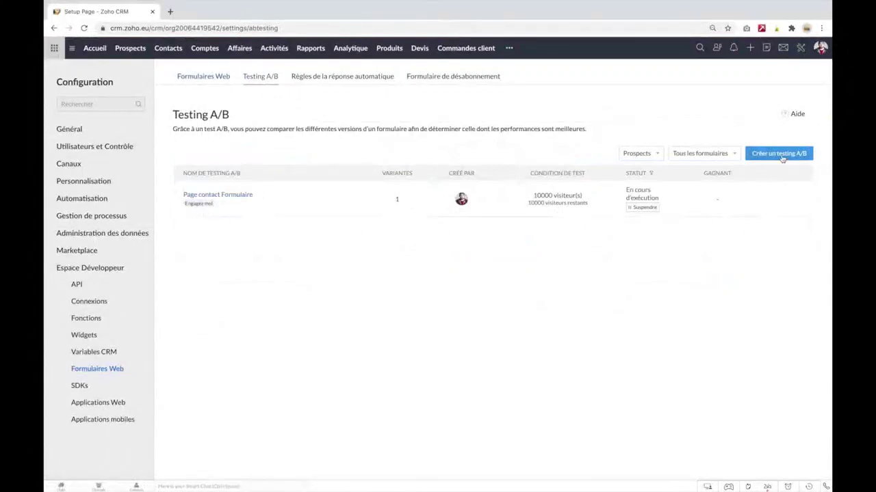
{"action": "left_click", "coordinate": [784, 160]}
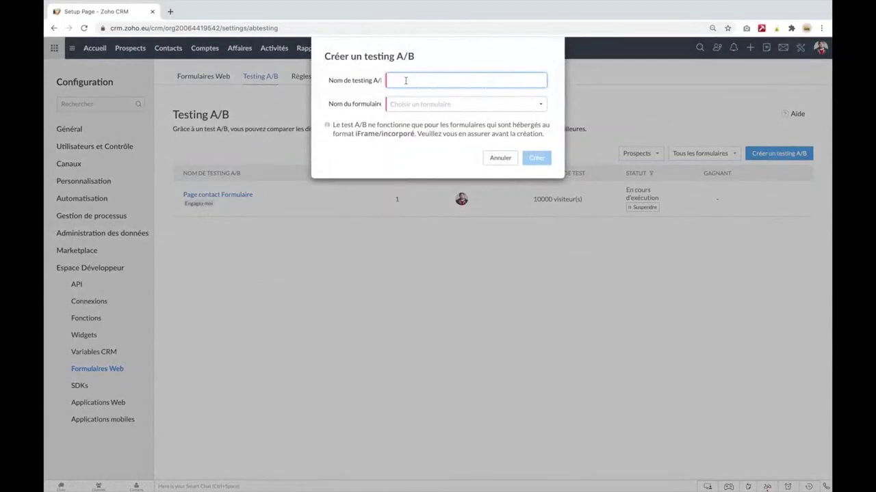
{"action": "type", "text": "Formulaire pa"}
{"action": "key", "text": "BackSpace"}
{"action": "key", "text": "BackSpace"}
{"action": "key", "text": "BackSpace"}
{"action": "type", "text": "home page"}
{"action": "left_click", "coordinate": [451, 103]}
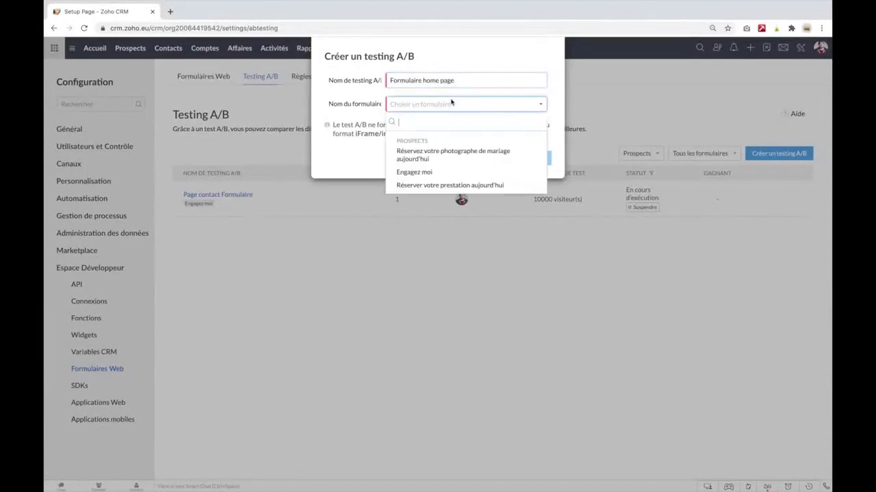
{"action": "left_click", "coordinate": [416, 156]}
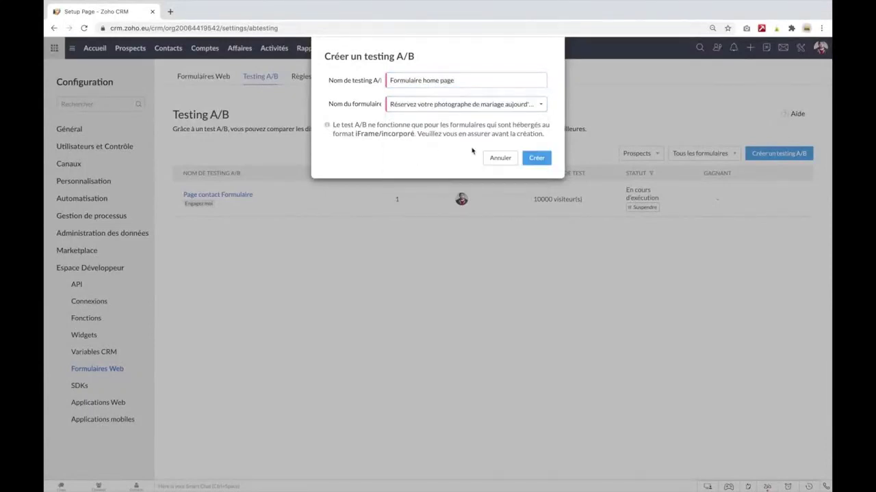
{"action": "left_click", "coordinate": [531, 158]}
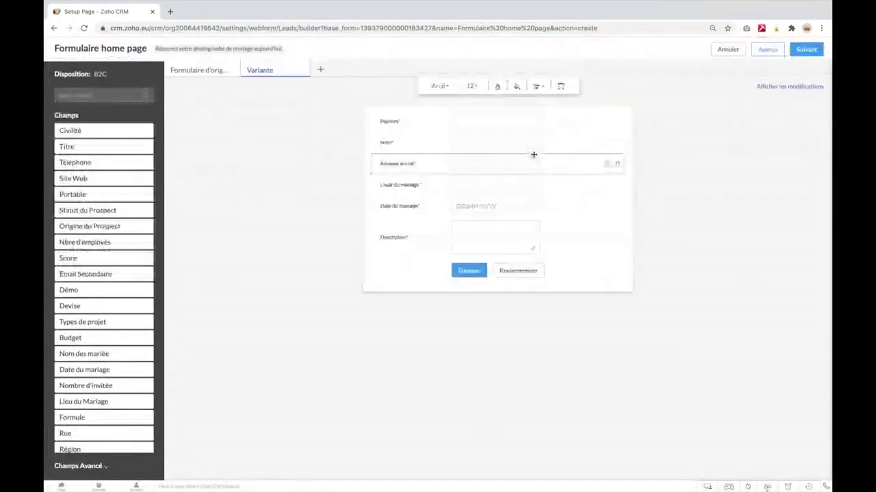
Step: Compare the original form with its variant and delete the Lieux du mariage and Date du mariage fields from the variant
{"action": "left_click", "coordinate": [203, 71]}
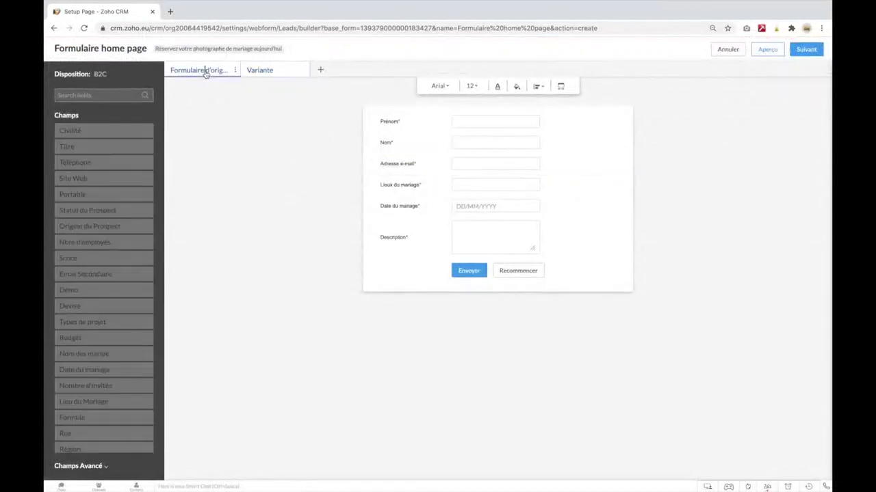
{"action": "left_click", "coordinate": [267, 70]}
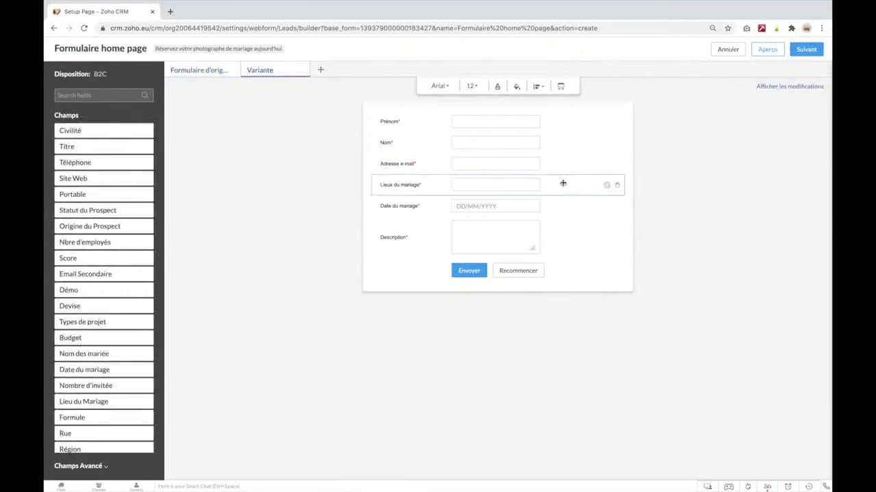
{"action": "left_click", "coordinate": [616, 186]}
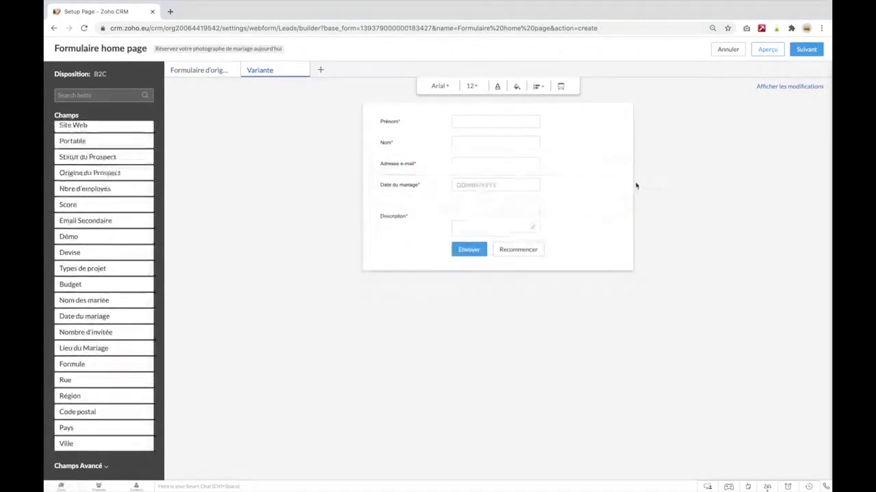
{"action": "left_click", "coordinate": [617, 185]}
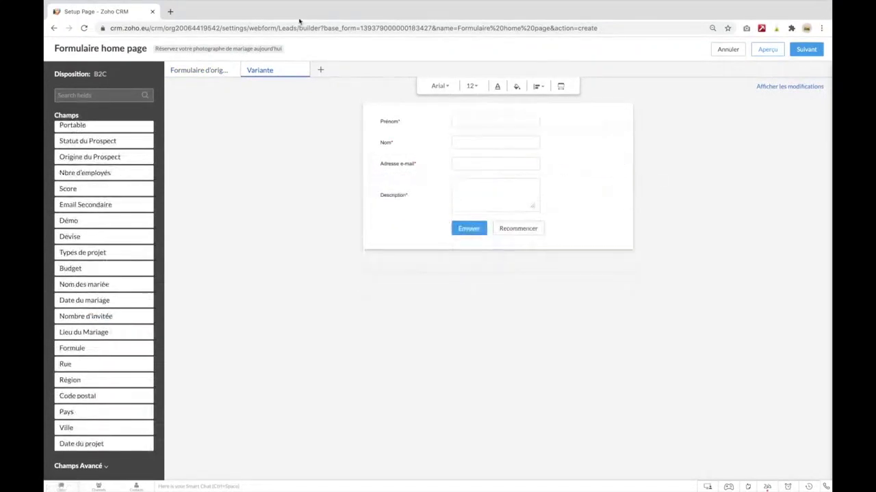
Step: Add a second form variant and choose to end the A/B test after a number of visitors
{"action": "left_click", "coordinate": [320, 70]}
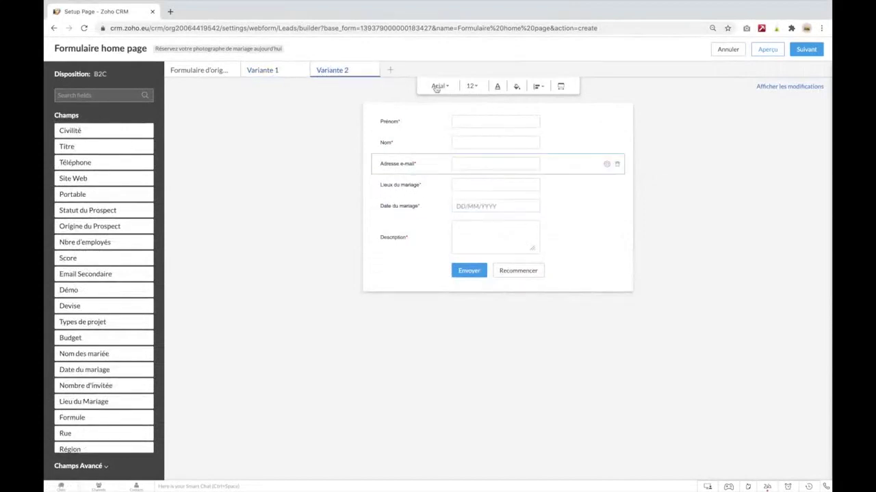
{"action": "left_click", "coordinate": [392, 72]}
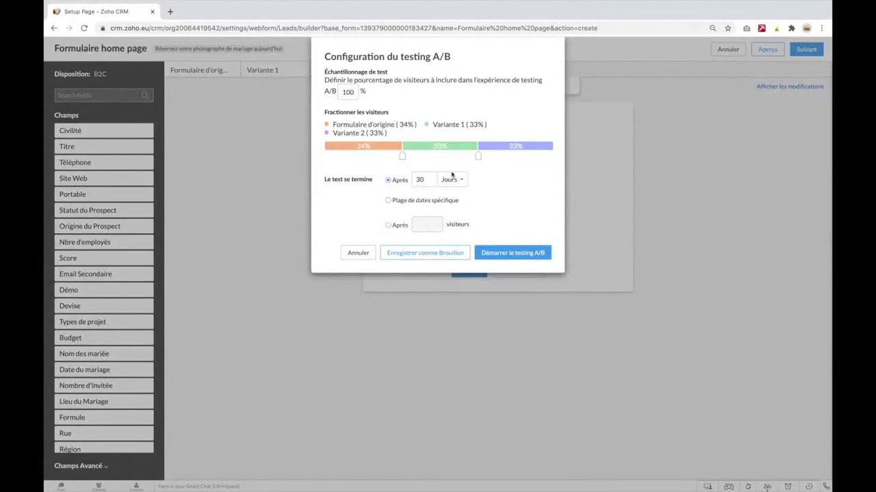
{"action": "left_click", "coordinate": [397, 226]}
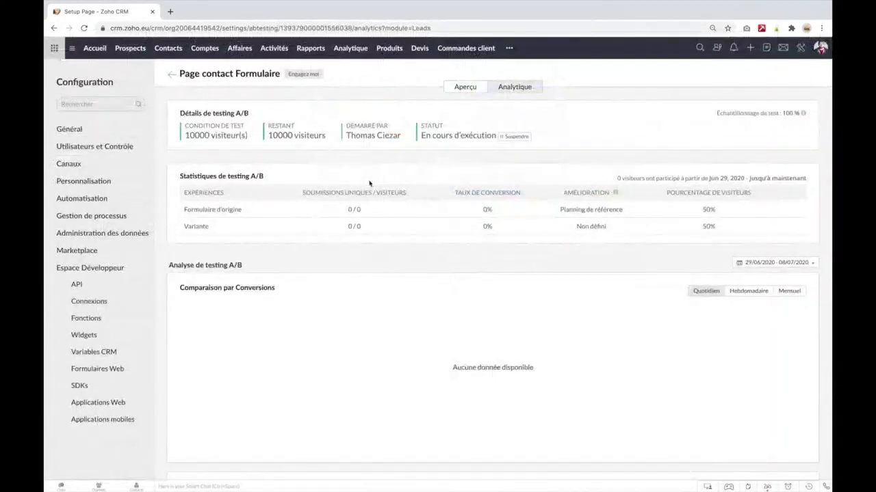
Step: Review the analytics of the Page contact Formulaire A/B test and return to the main Configuration page via Formulaires Web
{"action": "scroll", "coordinate": [294, 263], "scroll_direction": "down", "scroll_amount": 5}
{"action": "scroll", "coordinate": [318, 253], "scroll_direction": "up", "scroll_amount": 5}
{"action": "left_click", "coordinate": [172, 74]}
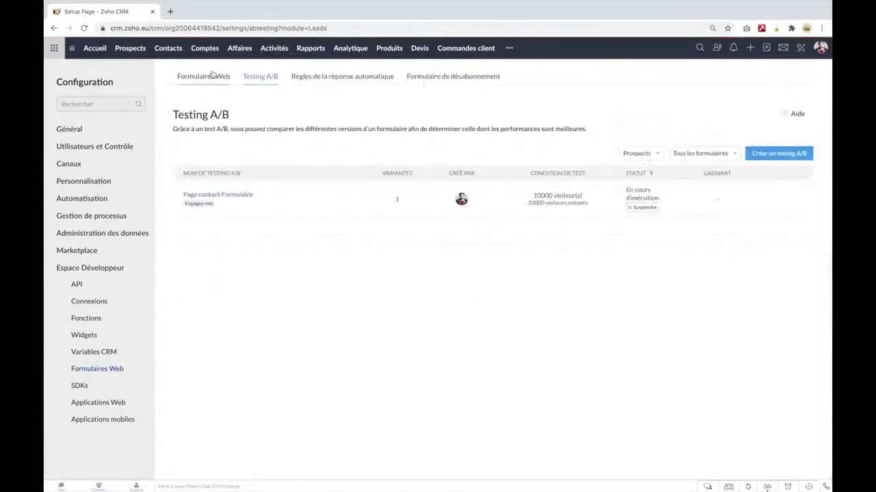
{"action": "left_click", "coordinate": [212, 75]}
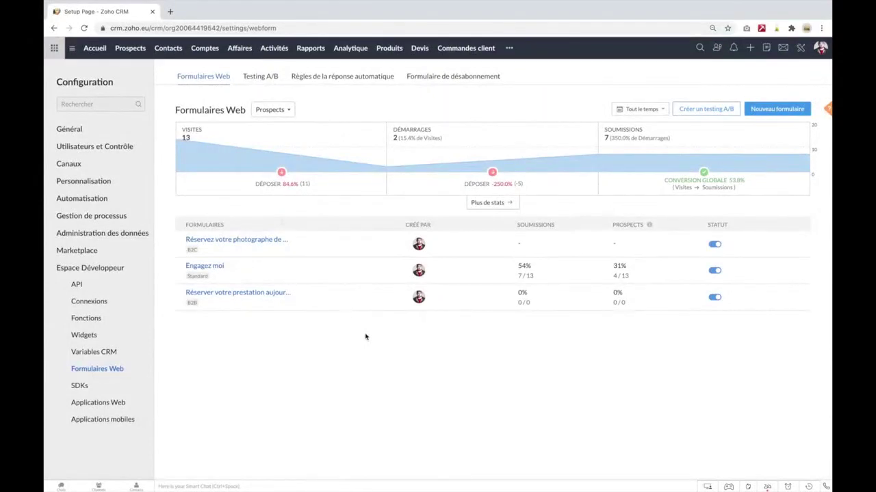
{"action": "left_click", "coordinate": [801, 49]}
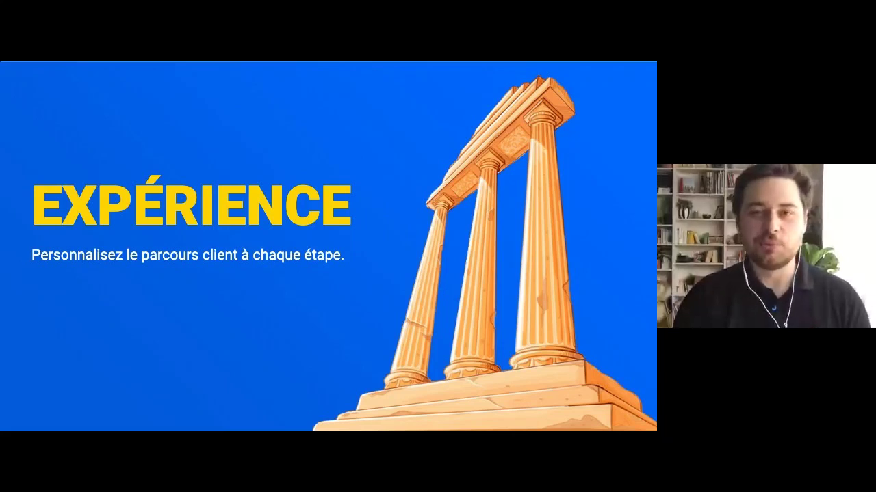
{"action": "key", "text": "Right"}
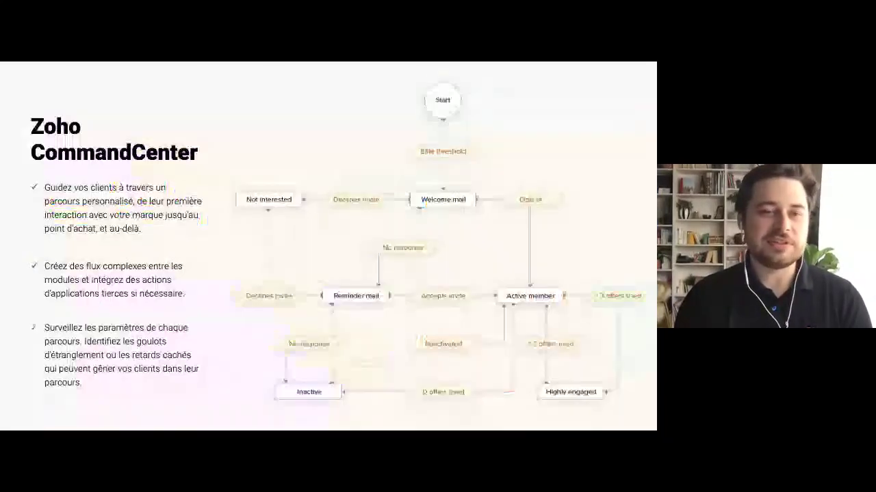
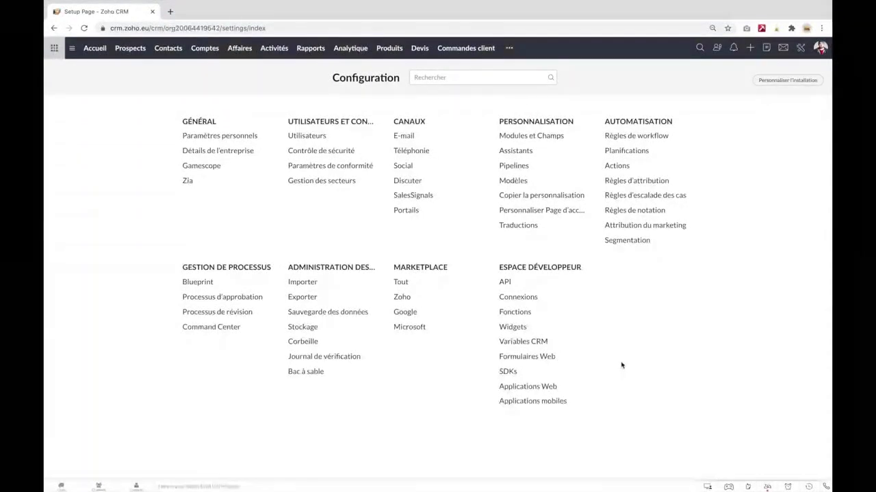
Step: Start a new assistant in the Assistants settings and enter Saisie d'information as its name
{"action": "left_click", "coordinate": [527, 153]}
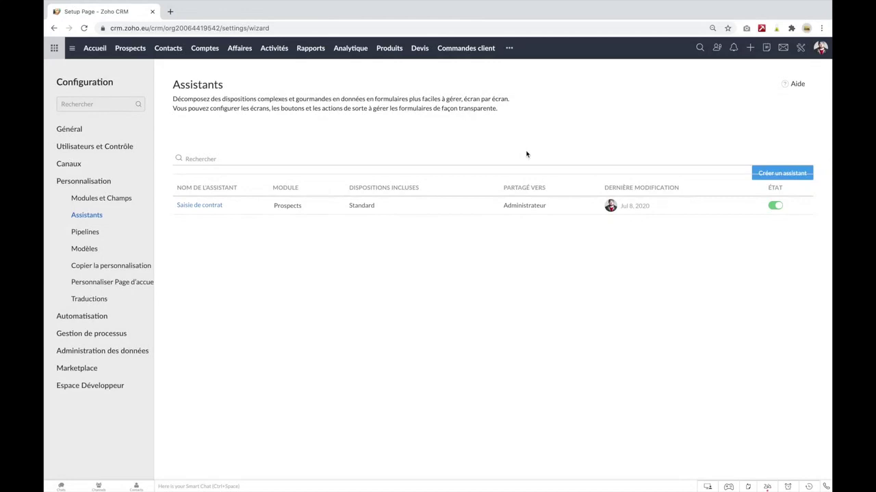
{"action": "left_click", "coordinate": [793, 176]}
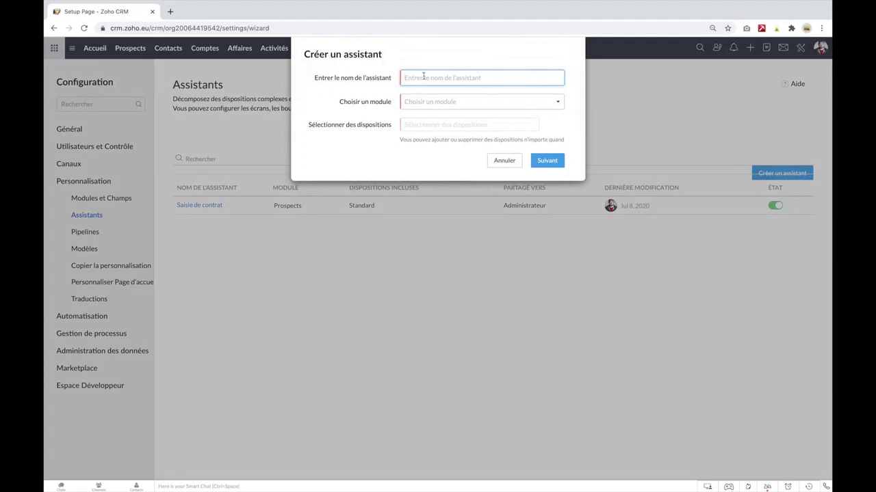
{"action": "type", "text": "C"}
{"action": "key", "text": "BackSpace"}
{"action": "type", "text": "Saisie d'information"}
Step: Assign the assistant to the Prospects module with the Standard layout and try to continue
{"action": "left_click", "coordinate": [434, 102]}
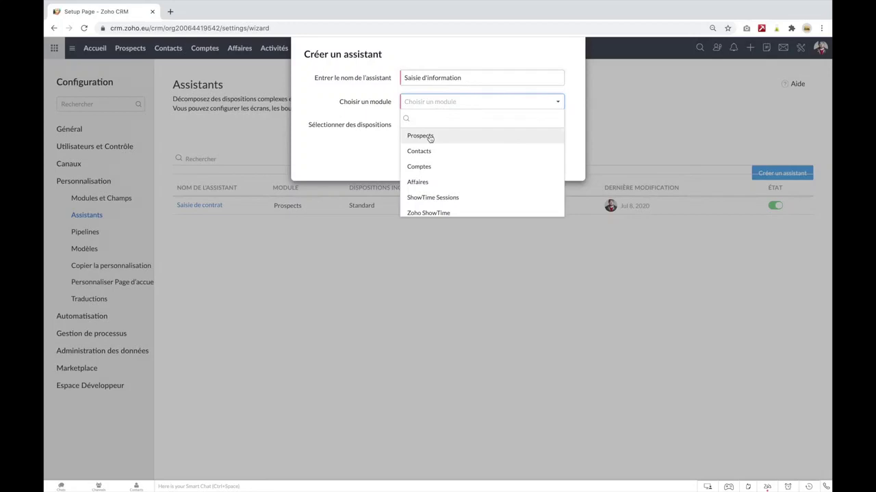
{"action": "left_click", "coordinate": [429, 137]}
{"action": "left_click", "coordinate": [424, 125]}
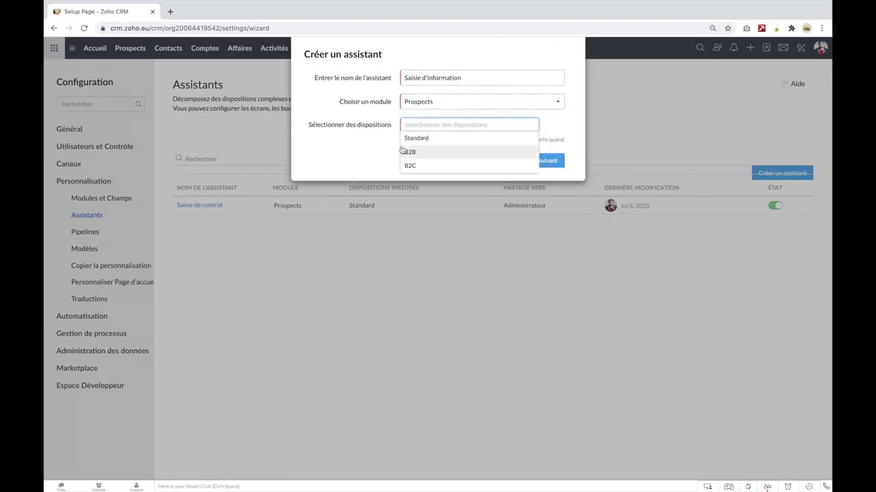
{"action": "left_click", "coordinate": [425, 139]}
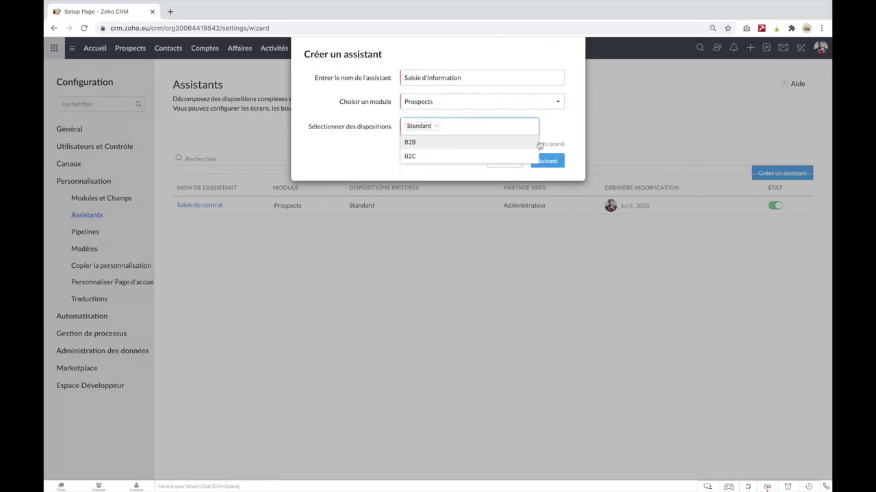
{"action": "left_click", "coordinate": [572, 127]}
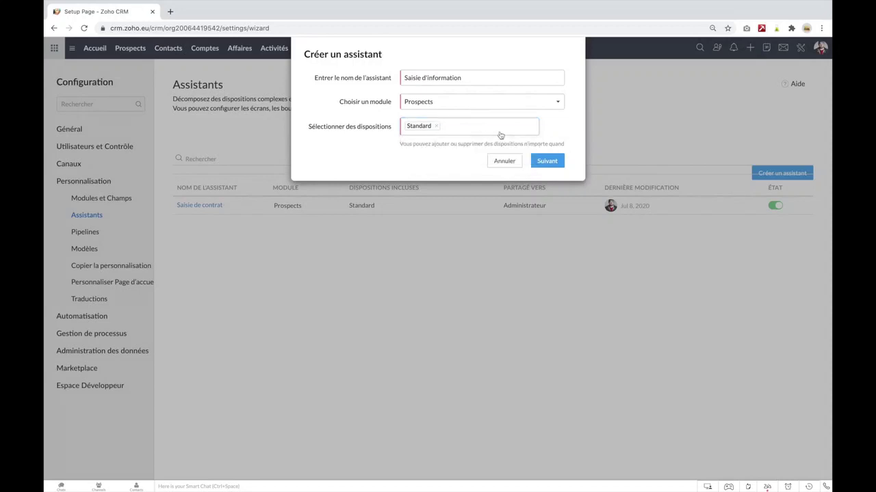
{"action": "left_click", "coordinate": [551, 167]}
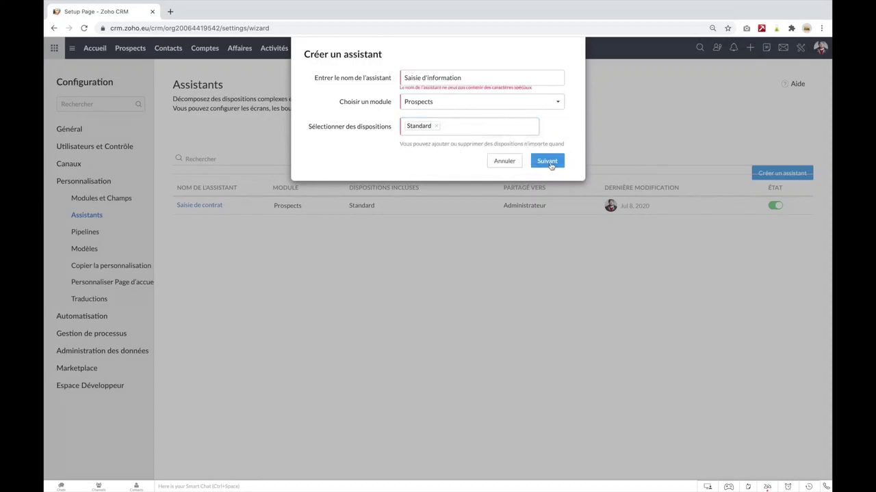
Step: Change the assistant's name to Saisie information and continue to its screen designer
{"action": "left_click", "coordinate": [468, 77]}
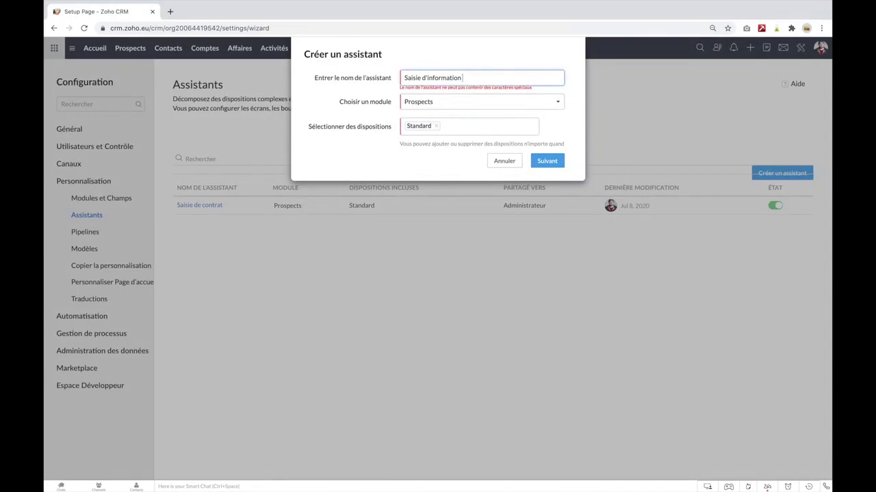
{"action": "left_click", "coordinate": [430, 78]}
{"action": "key", "text": "BackSpace"}
{"action": "key", "text": "BackSpace"}
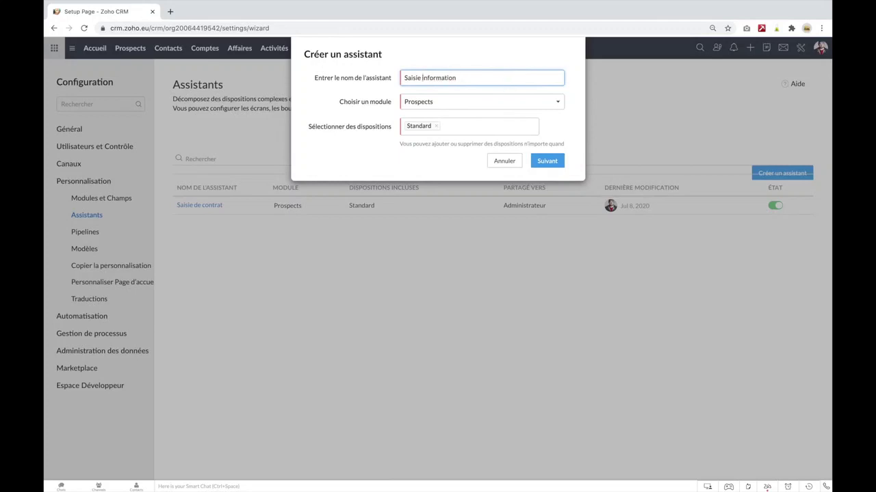
{"action": "left_click", "coordinate": [547, 164]}
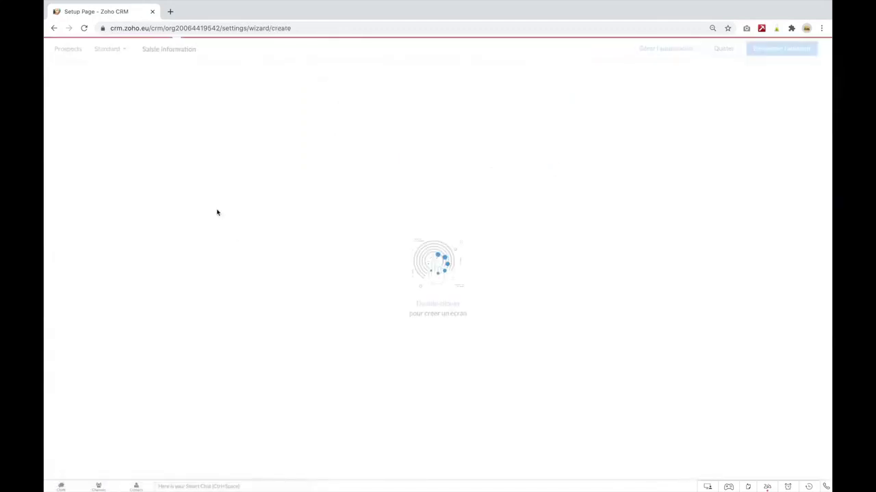
Step: Create the assistant's first screen and name it Information de contact
{"action": "double_click", "coordinate": [425, 259]}
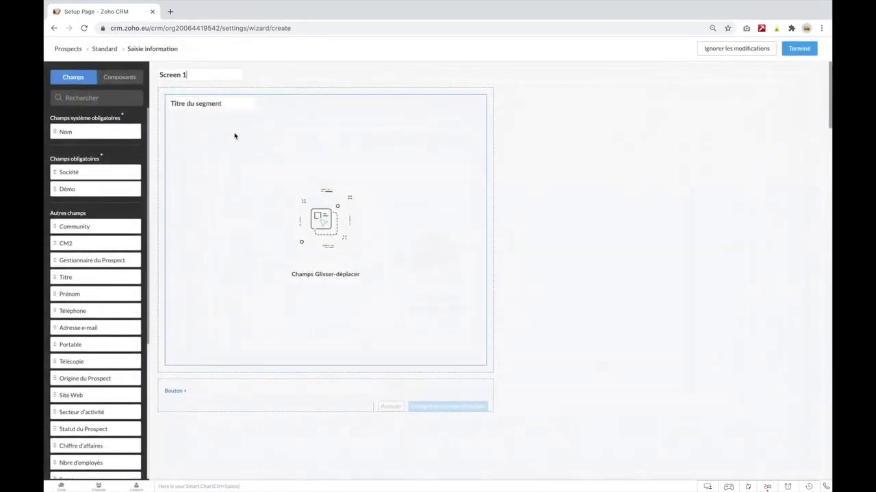
{"action": "left_click", "coordinate": [193, 74]}
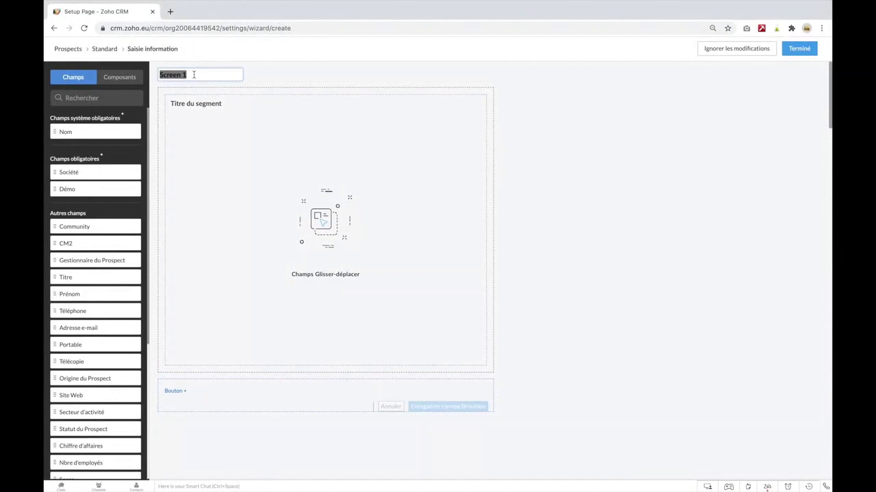
{"action": "type", "text": "INforma"}
{"action": "key", "text": "BackSpace"}
{"action": "key", "text": "BackSpace"}
{"action": "key", "text": "BackSpace"}
{"action": "key", "text": "BackSpace"}
{"action": "key", "text": "BackSpace"}
{"action": "key", "text": "BackSpace"}
{"action": "type", "text": "nformation de contact"}
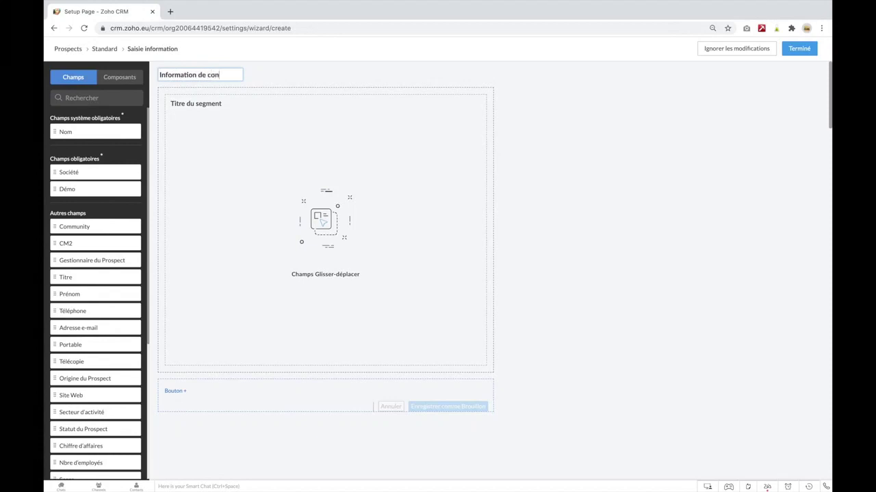
Step: Title the screen's segment Information de contact
{"action": "left_click", "coordinate": [210, 108]}
{"action": "key", "text": "ctrl+a"}
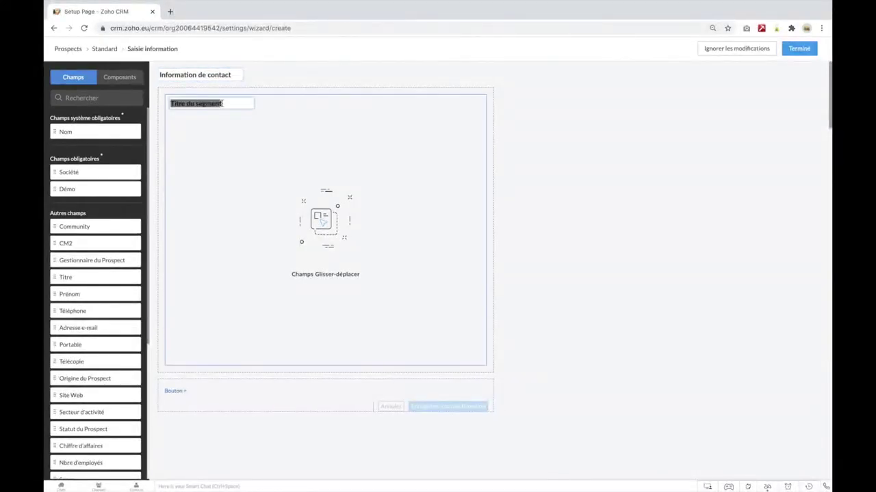
{"action": "type", "text": "Information"}
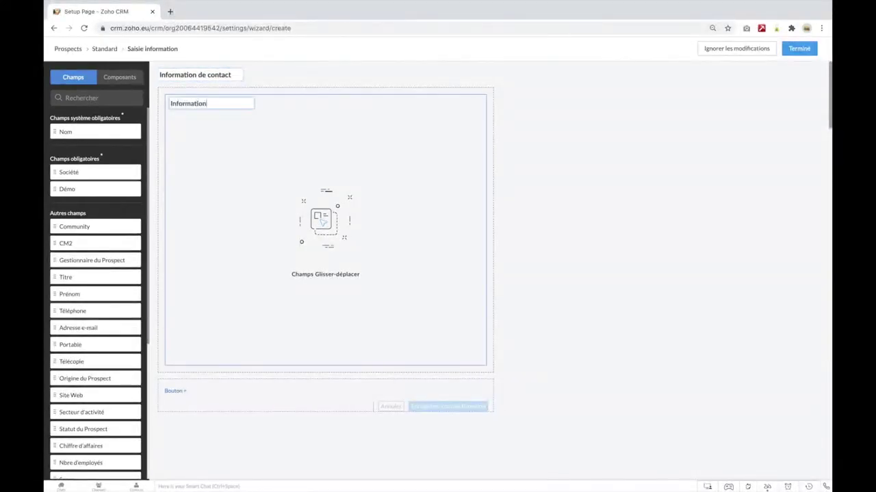
{"action": "type", "text": " de contact"}
{"action": "key", "text": "Return"}
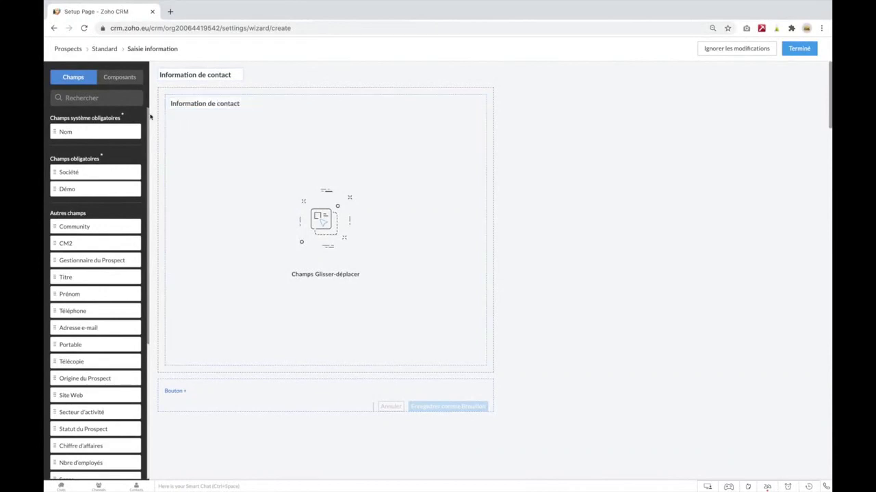
Step: Add a text component above the segment reading "Dans ce formulaire je rentre les informations pour communiquer avec le prospect"
{"action": "left_click", "coordinate": [121, 79]}
{"action": "left_click_drag", "start_coordinate": [81, 102], "coordinate": [207, 104]}
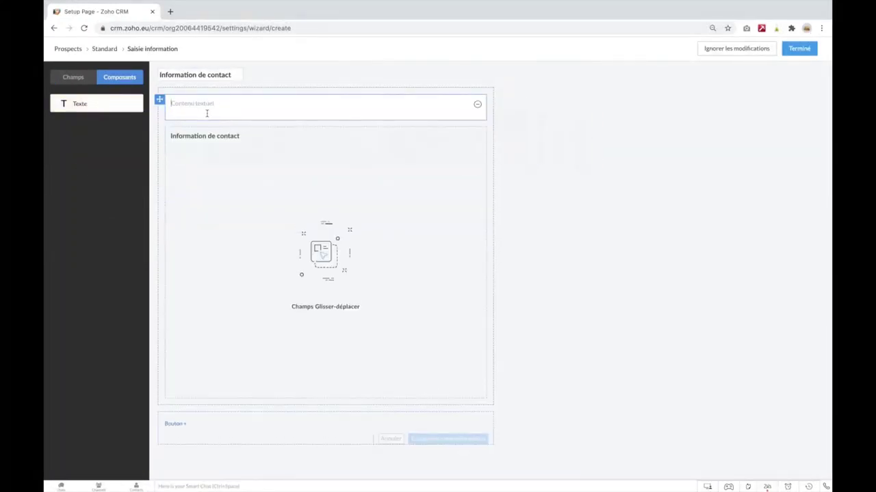
{"action": "type", "text": "i"}
{"action": "key", "text": "BackSpace"}
{"action": "type", "text": "D"}
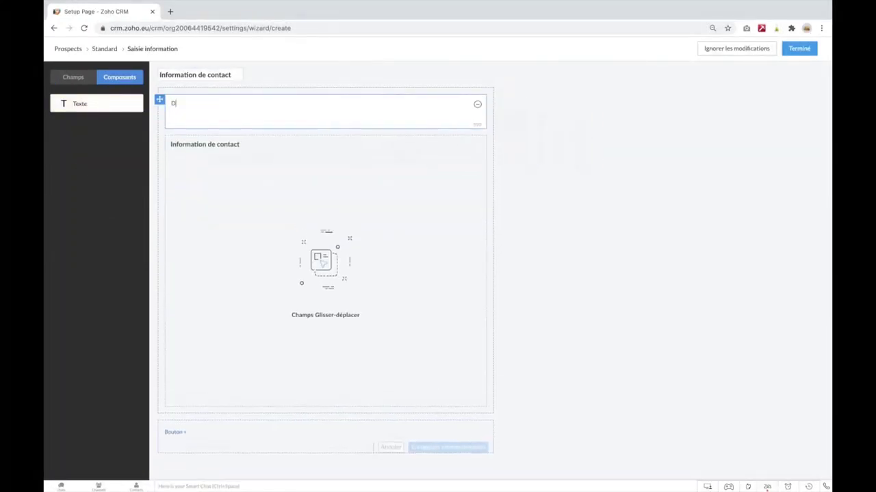
{"action": "type", "text": "ans ce formulaire je rentre les infor"}
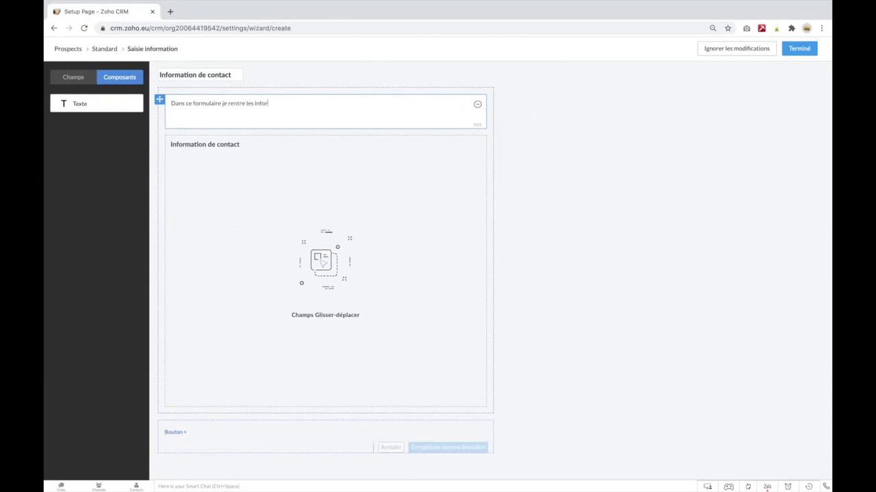
{"action": "type", "text": "mations pour communiquer avec"}
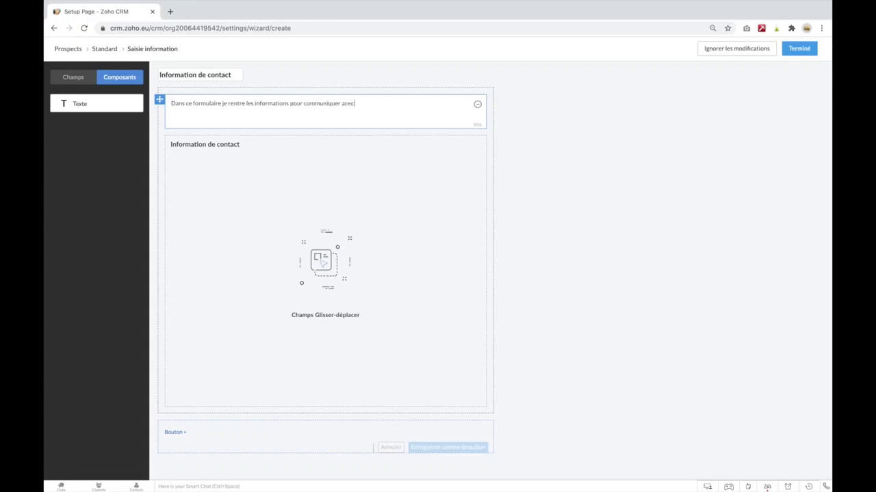
{"action": "key", "text": "BackSpace"}
{"action": "key", "text": "BackSpace"}
{"action": "key", "text": "BackSpace"}
{"action": "type", "text": "vec le prospect"}
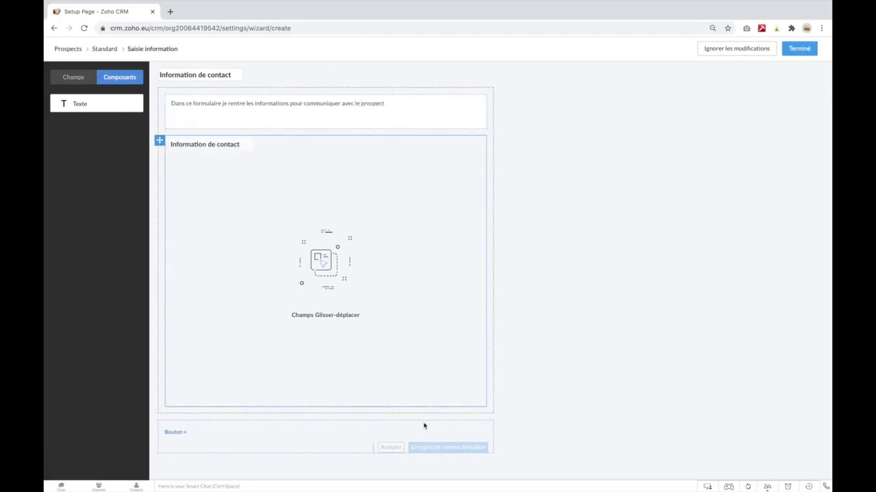
Step: Place the Prénom field in the Information de contact segment
{"action": "left_click", "coordinate": [66, 80]}
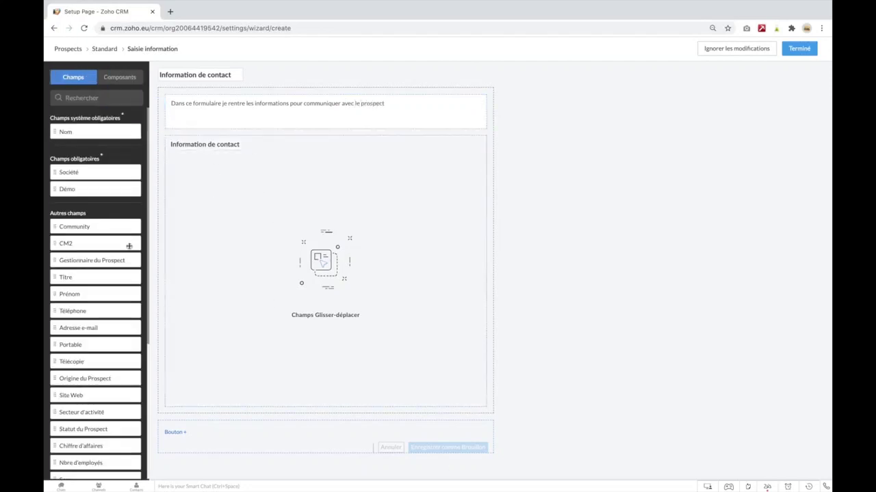
{"action": "scroll", "coordinate": [100, 337], "scroll_direction": "down", "scroll_amount": 5}
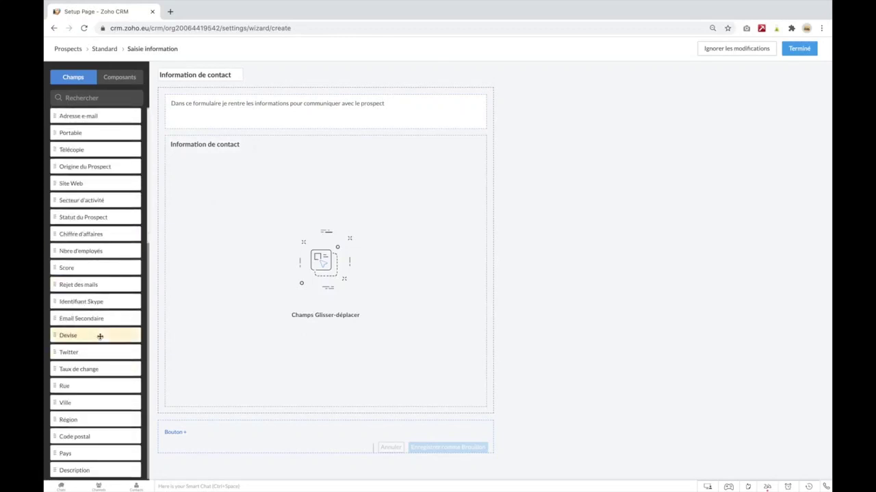
{"action": "scroll", "coordinate": [106, 210], "scroll_direction": "up", "scroll_amount": 4}
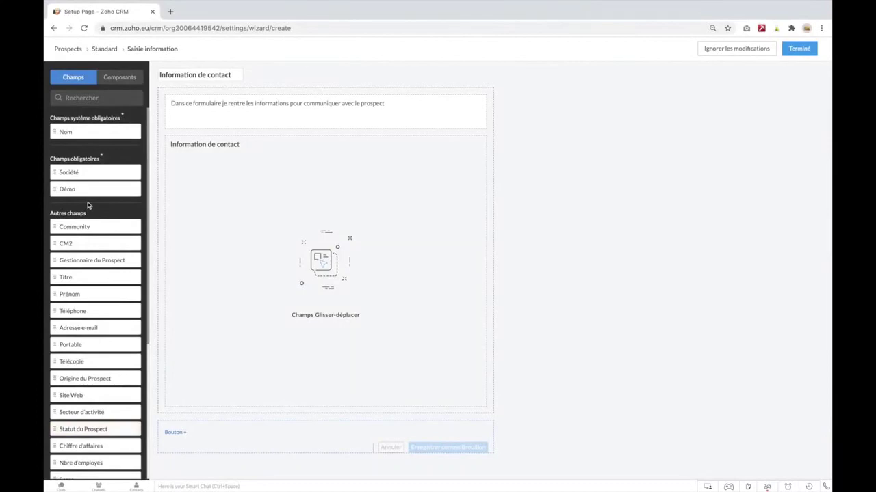
{"action": "scroll", "coordinate": [88, 205], "scroll_direction": "down", "scroll_amount": 1}
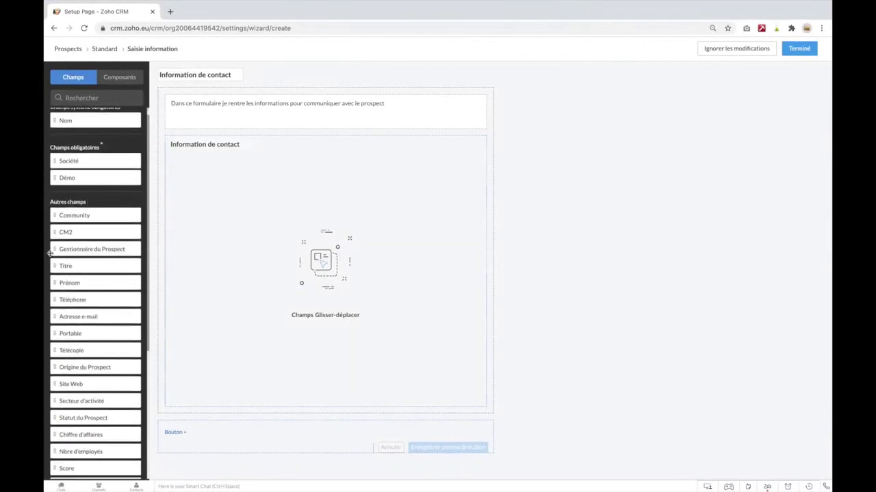
{"action": "scroll", "coordinate": [53, 253], "scroll_direction": "down", "scroll_amount": 3}
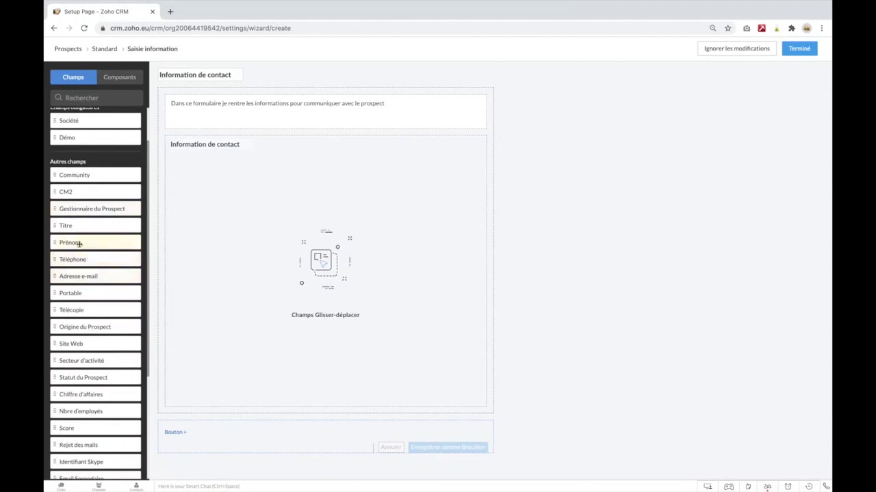
{"action": "left_click_drag", "start_coordinate": [78, 242], "coordinate": [196, 172]}
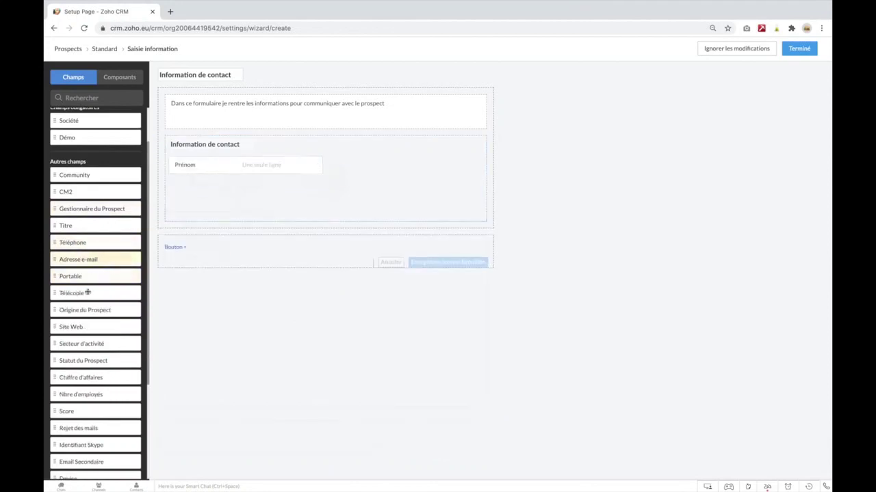
Step: Find the Nom field with the search term nom, place it beside Prénom, and clear the field search
{"action": "scroll", "coordinate": [87, 289], "scroll_direction": "down", "scroll_amount": 5}
{"action": "scroll", "coordinate": [87, 290], "scroll_direction": "up", "scroll_amount": 6}
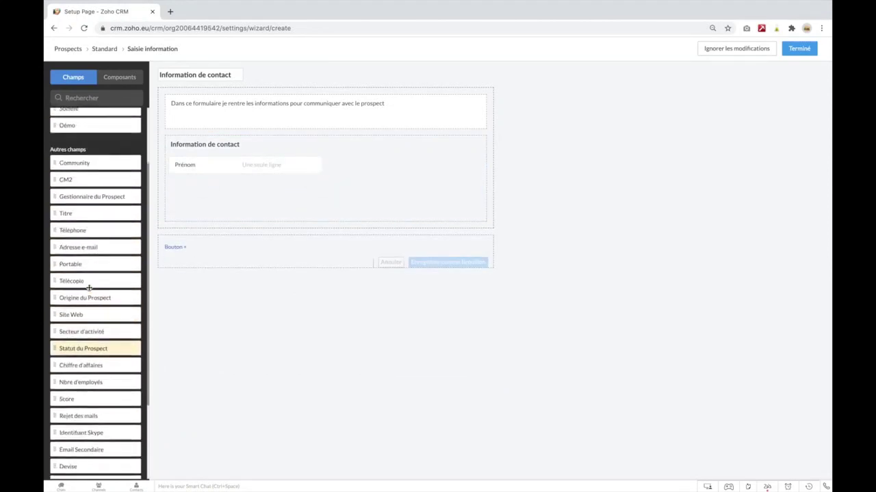
{"action": "left_click", "coordinate": [86, 99]}
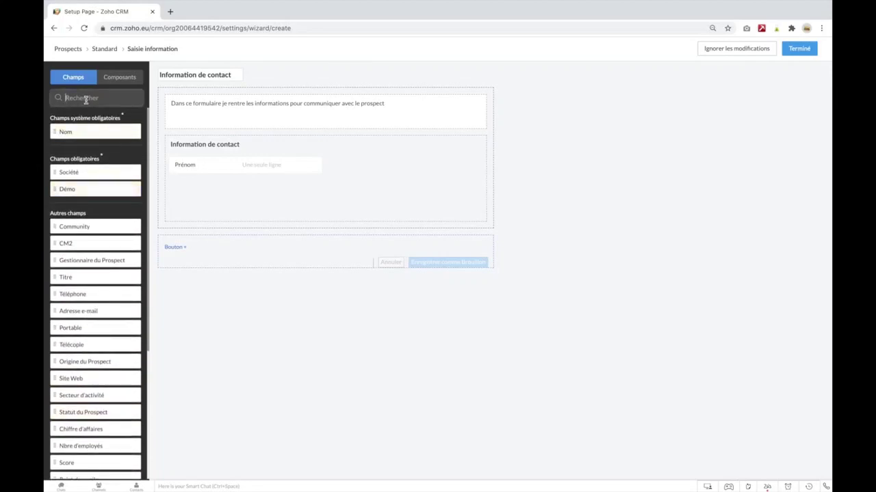
{"action": "type", "text": "nom"}
{"action": "left_click_drag", "start_coordinate": [70, 128], "coordinate": [355, 169]}
{"action": "double_click", "coordinate": [90, 97]}
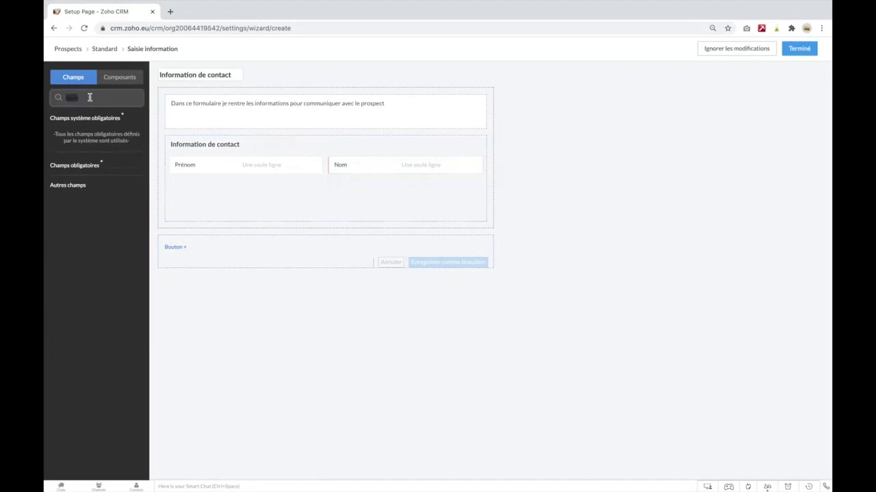
{"action": "key", "text": "BackSpace"}
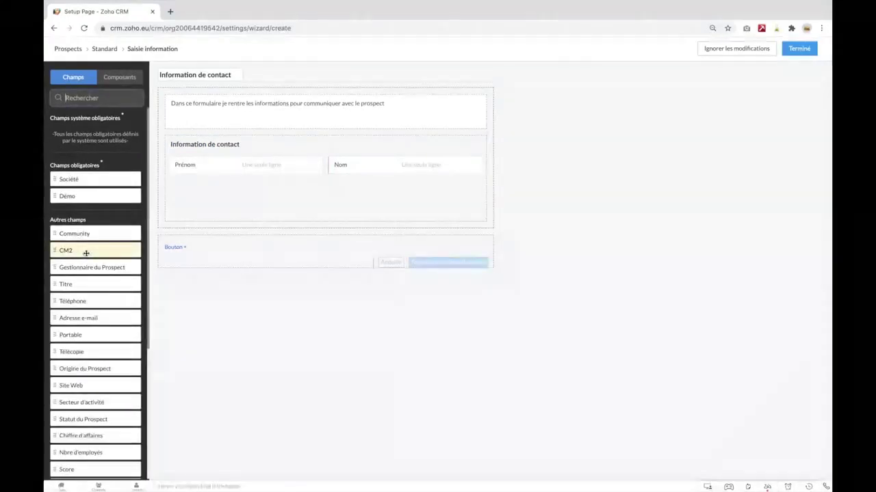
Step: Add the Téléphone, Adresse e-mail and Portable fields beneath the name fields in the segment
{"action": "left_click_drag", "start_coordinate": [95, 301], "coordinate": [191, 191]}
{"action": "left_click_drag", "start_coordinate": [78, 301], "coordinate": [374, 187]}
{"action": "left_click_drag", "start_coordinate": [94, 301], "coordinate": [216, 207]}
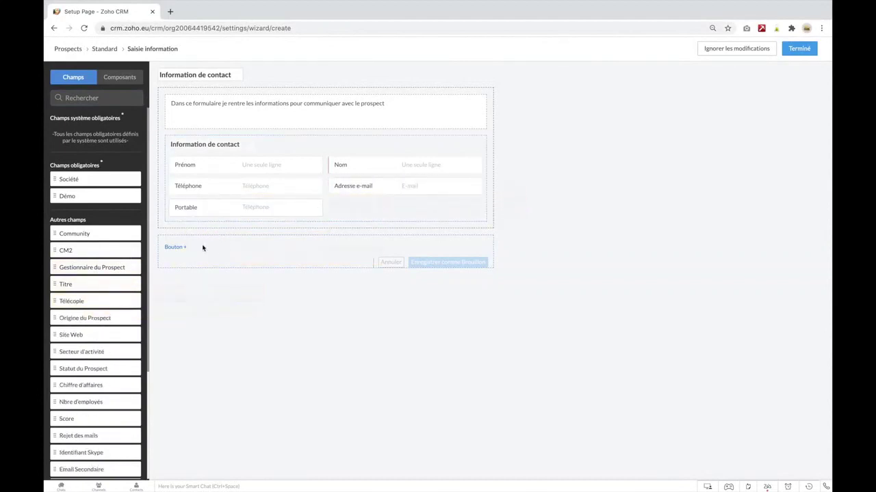
Step: Add two buttons named B2C and B2B to the Information de contact screen
{"action": "left_click", "coordinate": [176, 249]}
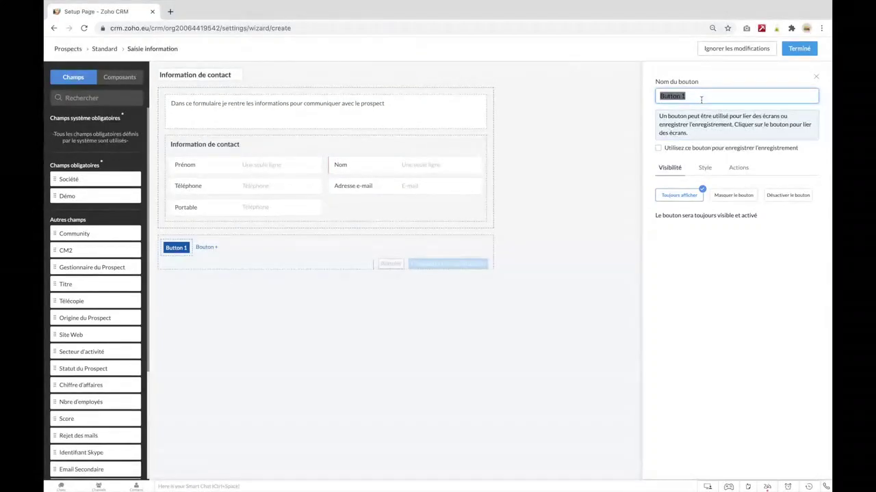
{"action": "type", "text": "B2C"}
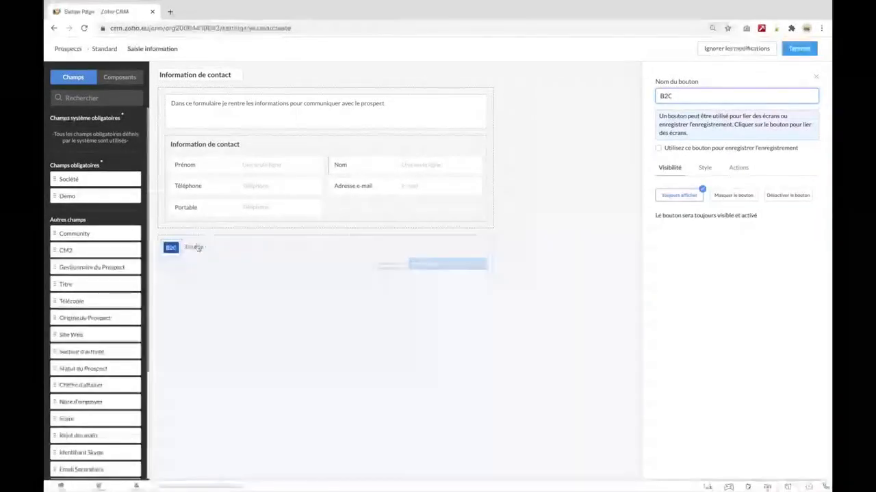
{"action": "left_click", "coordinate": [206, 247]}
{"action": "type", "text": "B2B"}
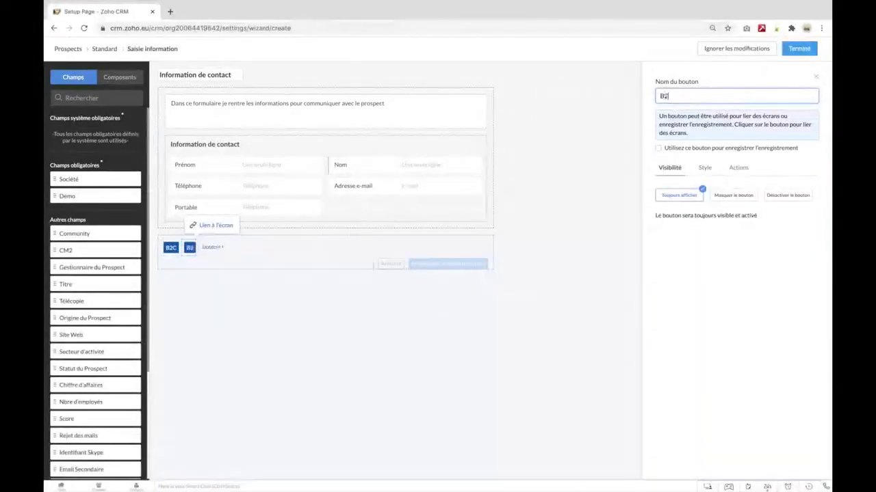
Step: Finish the Information de contact screen, move it toward the canvas's upper-left area, and link its B2B button to a new screen
{"action": "left_click", "coordinate": [483, 329]}
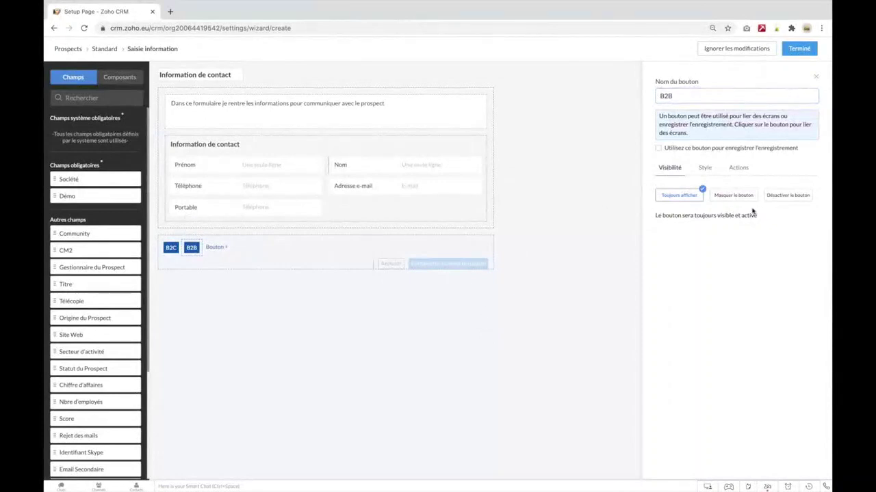
{"action": "left_click", "coordinate": [804, 50]}
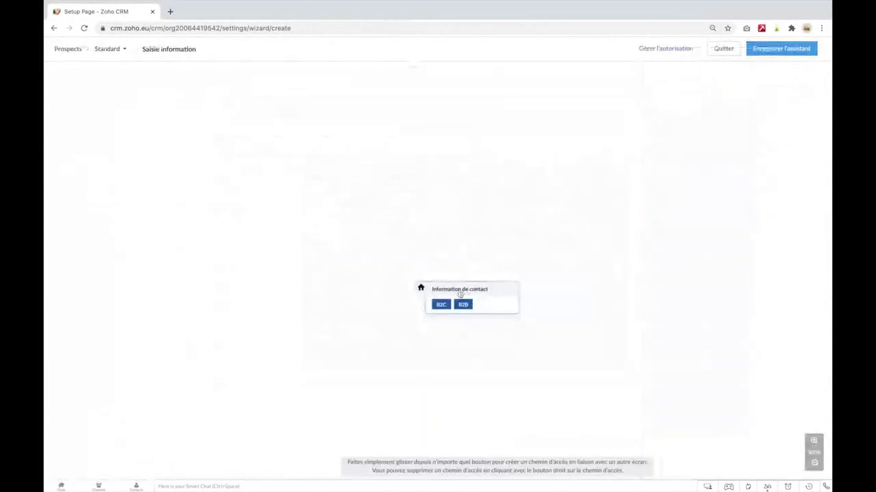
{"action": "left_click_drag", "start_coordinate": [460, 294], "coordinate": [257, 140]}
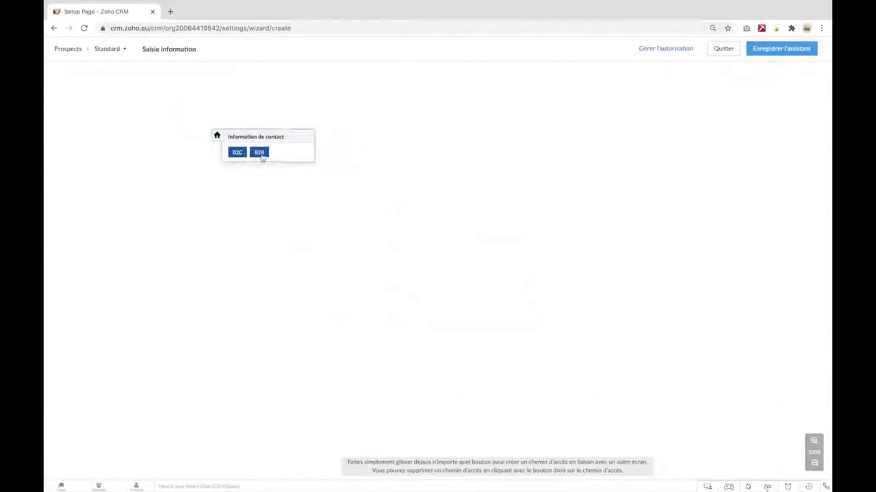
{"action": "left_click_drag", "start_coordinate": [260, 156], "coordinate": [318, 202]}
Step: Add the Société, Site Web, Secteur d'activité, Chiffre d'affaires and Email Secondaire fields to the new B2B screen
{"action": "left_click", "coordinate": [353, 227]}
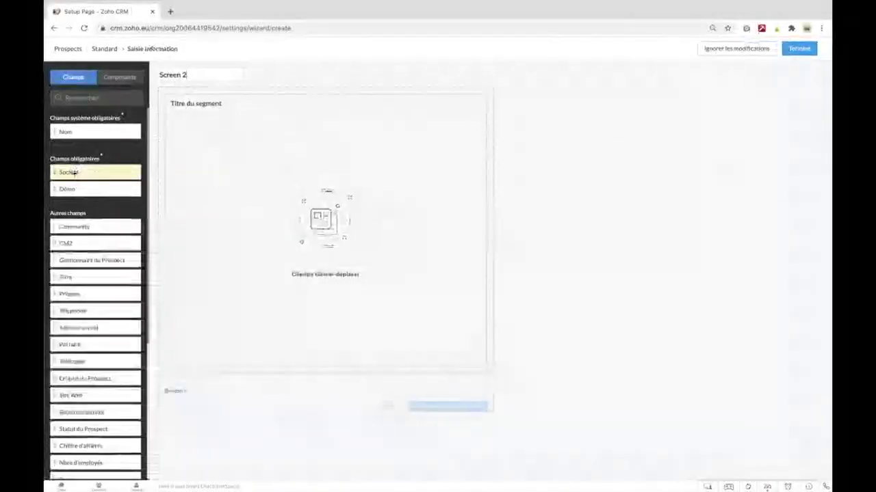
{"action": "left_click_drag", "start_coordinate": [96, 172], "coordinate": [211, 125]}
{"action": "scroll", "coordinate": [80, 257], "scroll_direction": "down", "scroll_amount": 1}
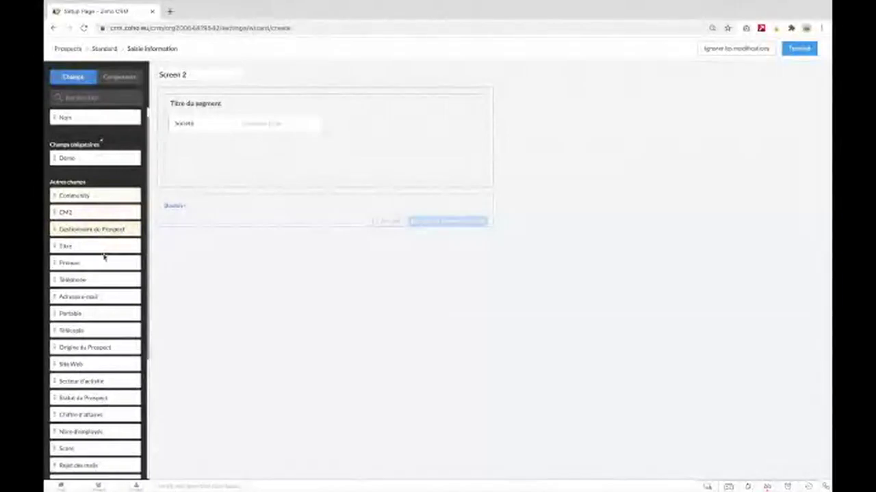
{"action": "scroll", "coordinate": [113, 239], "scroll_direction": "down", "scroll_amount": 3}
{"action": "scroll", "coordinate": [98, 238], "scroll_direction": "down", "scroll_amount": 4}
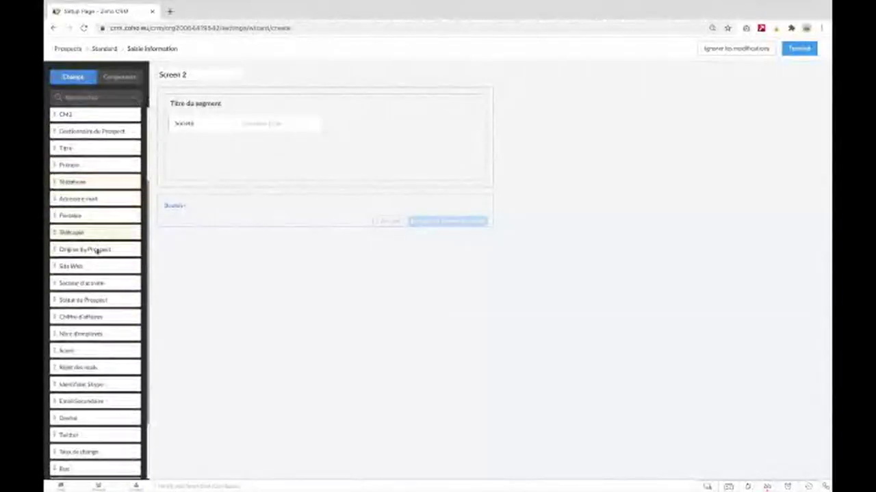
{"action": "left_click_drag", "start_coordinate": [96, 266], "coordinate": [233, 157]}
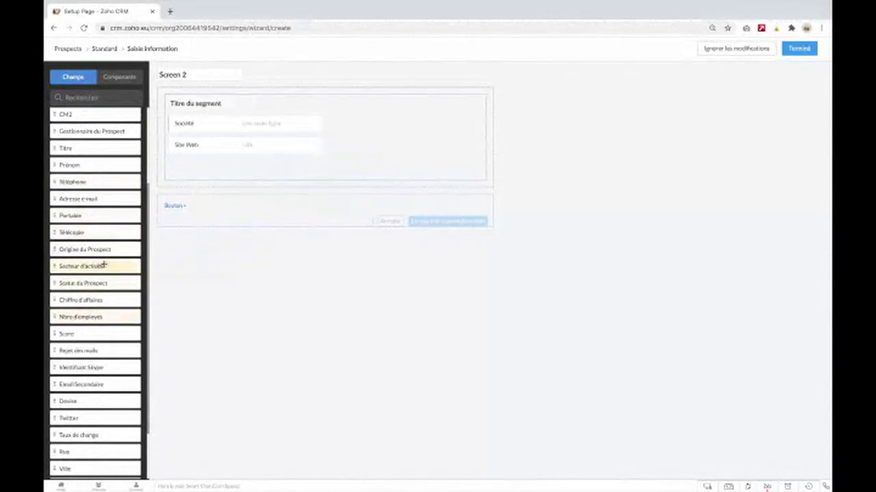
{"action": "left_click_drag", "start_coordinate": [121, 266], "coordinate": [229, 165]}
{"action": "left_click_drag", "start_coordinate": [102, 281], "coordinate": [364, 131]}
{"action": "scroll", "coordinate": [102, 298], "scroll_direction": "down", "scroll_amount": 2}
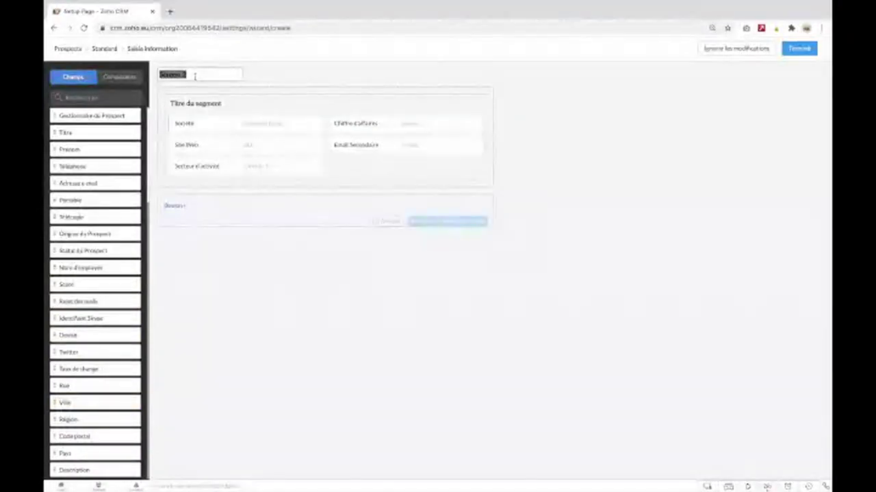
Step: Name the screen Information entreprise, add a button named Valider information entreprise, and finish the screen
{"action": "key", "text": "BackSpace"}
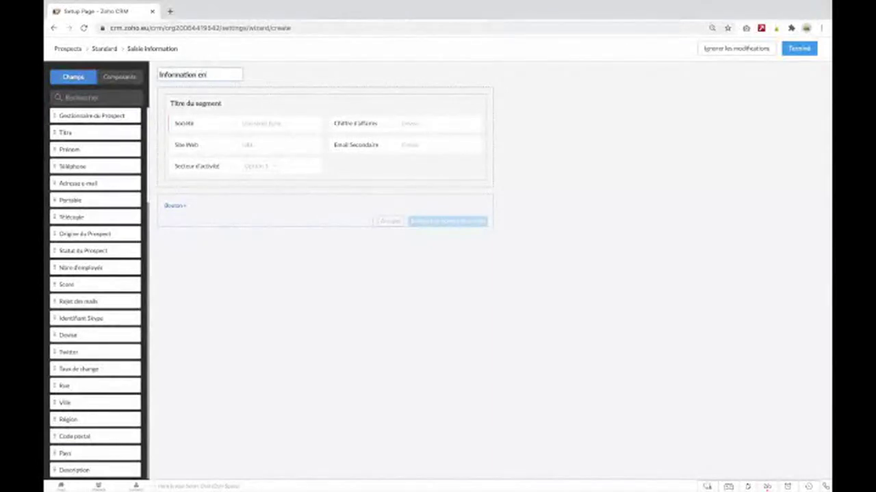
{"action": "type", "text": "Information entreprise"}
{"action": "left_click", "coordinate": [180, 206]}
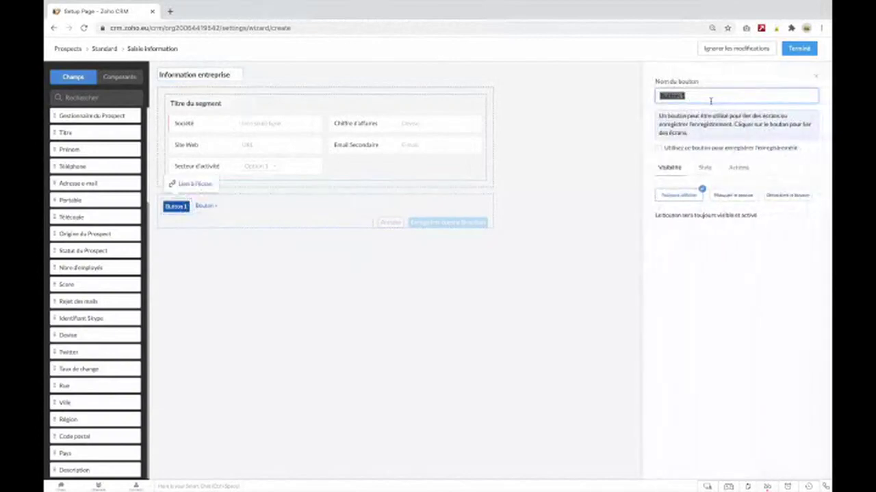
{"action": "type", "text": "Valid"}
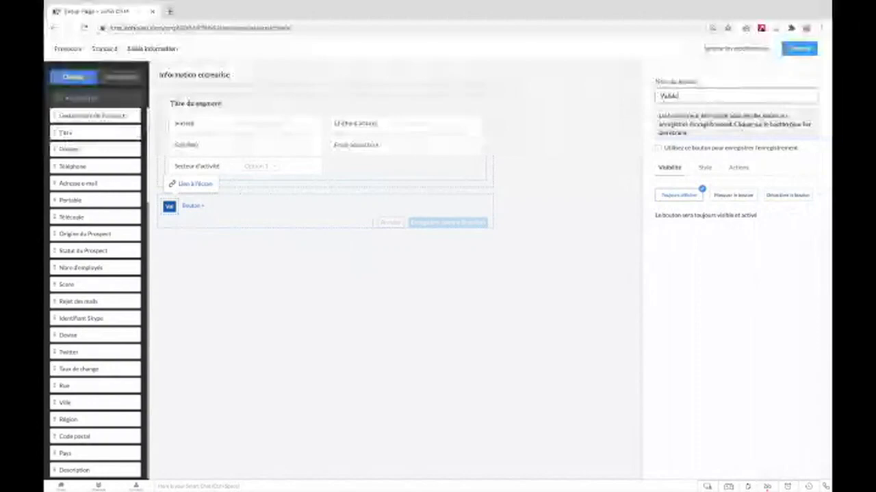
{"action": "type", "text": "er information entreprise"}
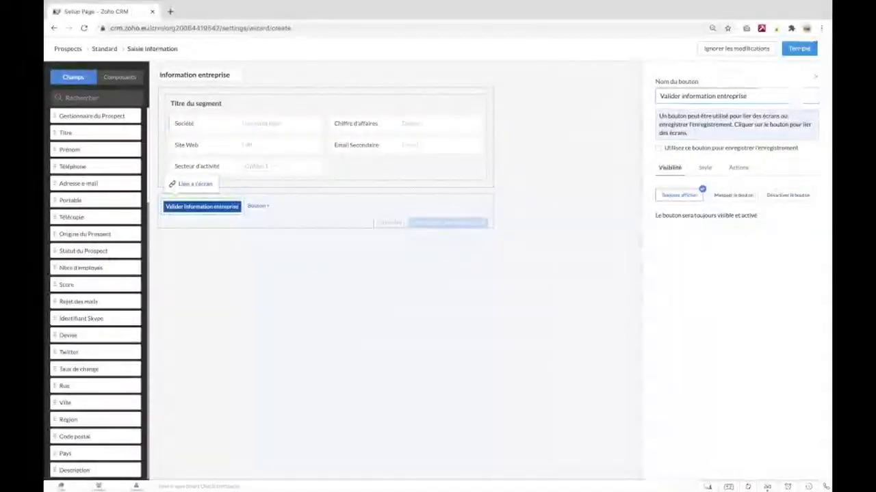
{"action": "left_click", "coordinate": [799, 48]}
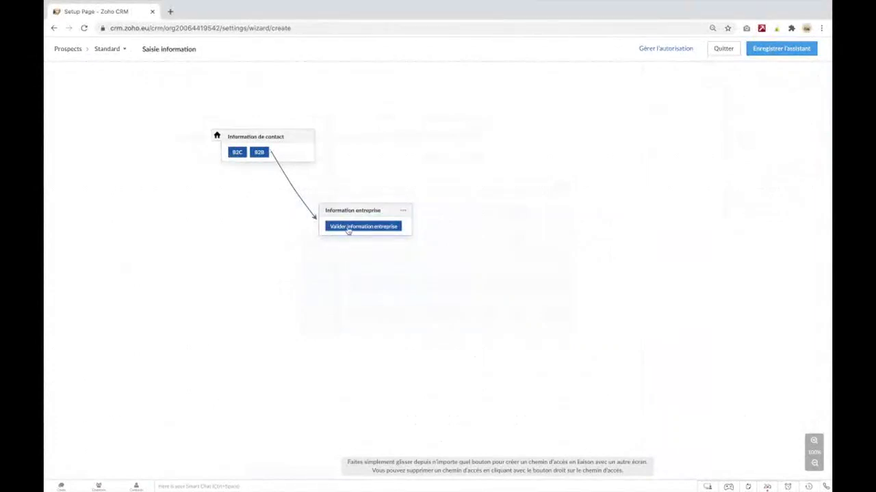
Step: Link the Valider information entreprise button to a new screen and name that screen Adresse
{"action": "left_click_drag", "start_coordinate": [347, 231], "coordinate": [304, 275]}
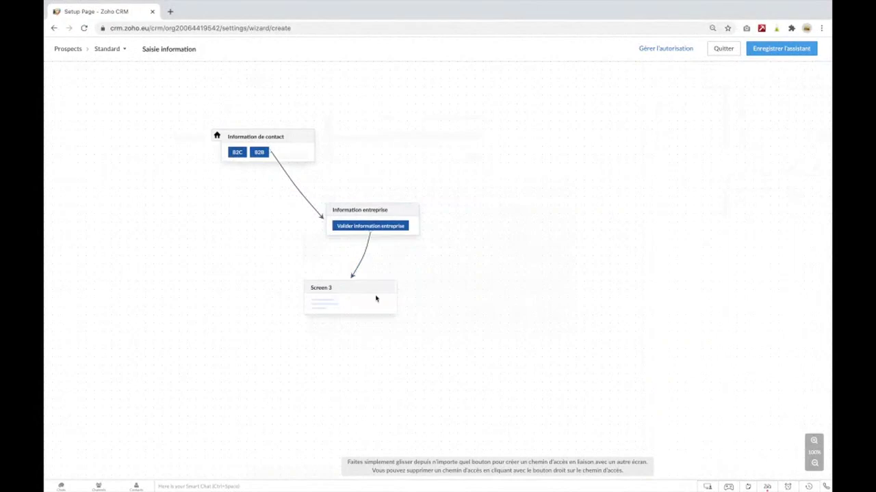
{"action": "left_click", "coordinate": [333, 295]}
{"action": "scroll", "coordinate": [94, 302], "scroll_direction": "down", "scroll_amount": 3}
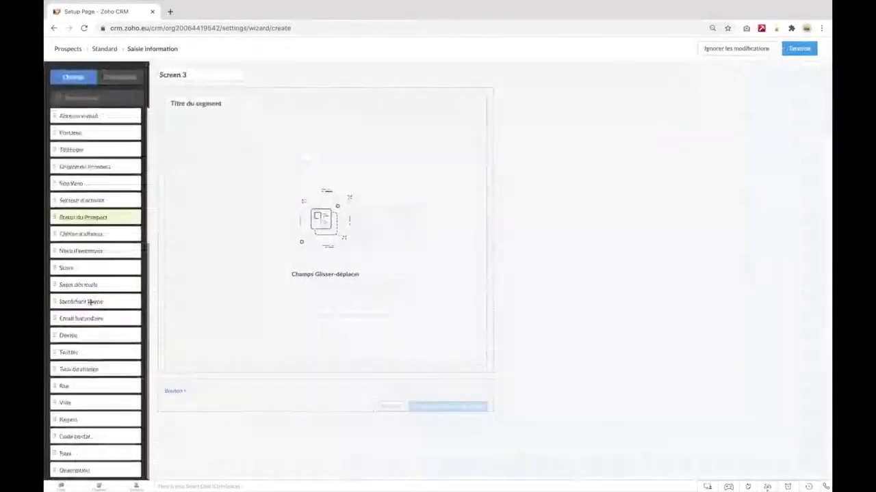
{"action": "double_click", "coordinate": [191, 75]}
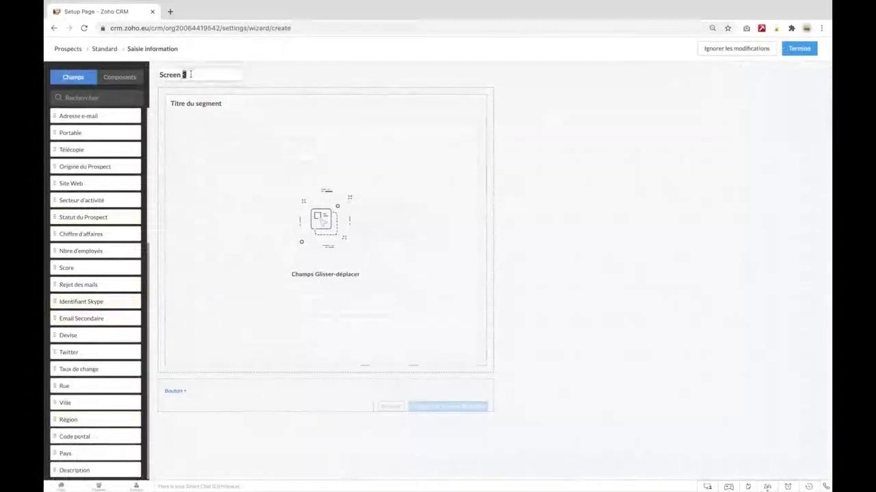
{"action": "triple_click", "coordinate": [191, 74]}
{"action": "type", "text": "Adresse"}
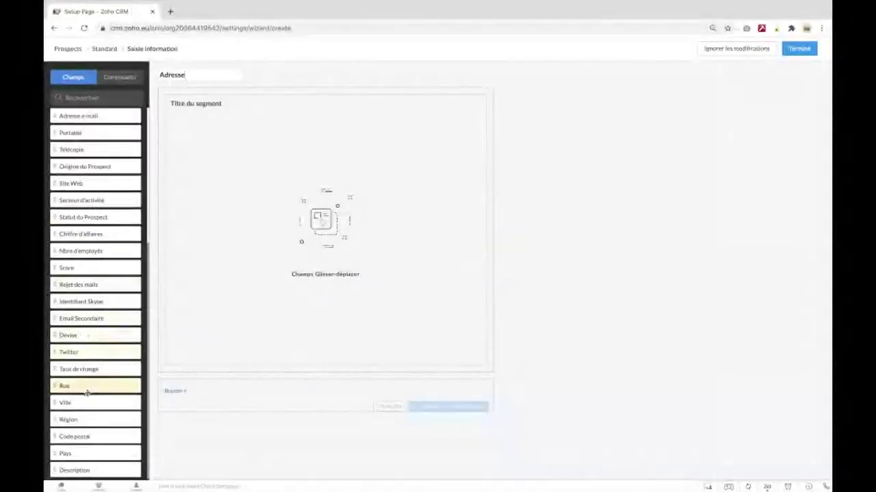
Step: Add the Rue, Ville, Région, Code postal and Pays fields to the Adresse screen's segment
{"action": "left_click_drag", "start_coordinate": [87, 393], "coordinate": [226, 157]}
{"action": "left_click_drag", "start_coordinate": [137, 403], "coordinate": [225, 171]}
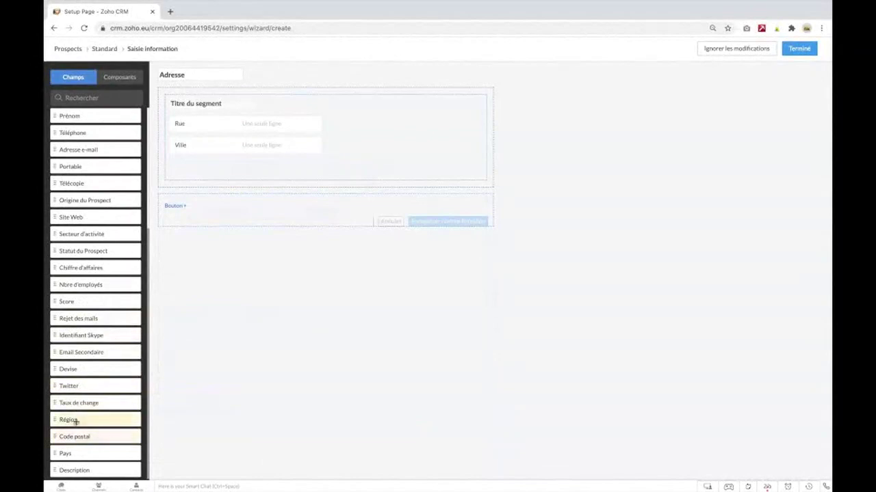
{"action": "left_click_drag", "start_coordinate": [75, 421], "coordinate": [229, 167]}
{"action": "left_click_drag", "start_coordinate": [78, 453], "coordinate": [348, 128]}
{"action": "left_click_drag", "start_coordinate": [74, 451], "coordinate": [346, 116]}
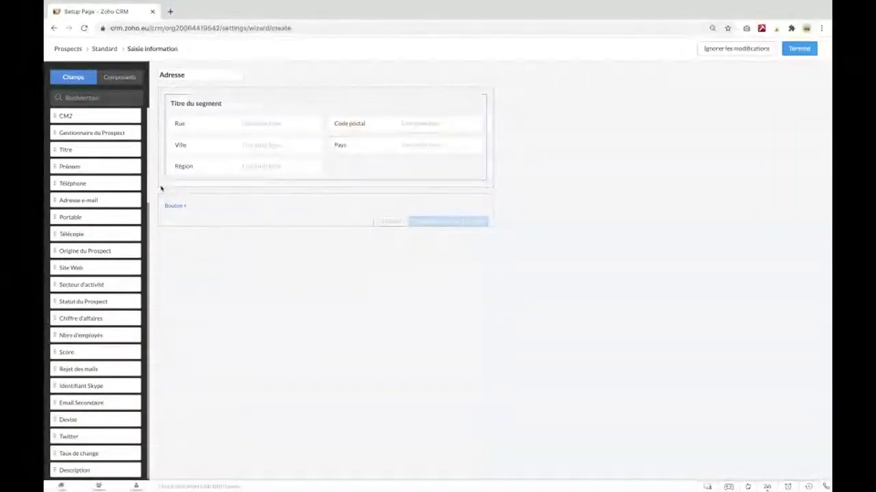
Step: Add a button named Valider les informations to the Adresse screen
{"action": "left_click", "coordinate": [174, 206]}
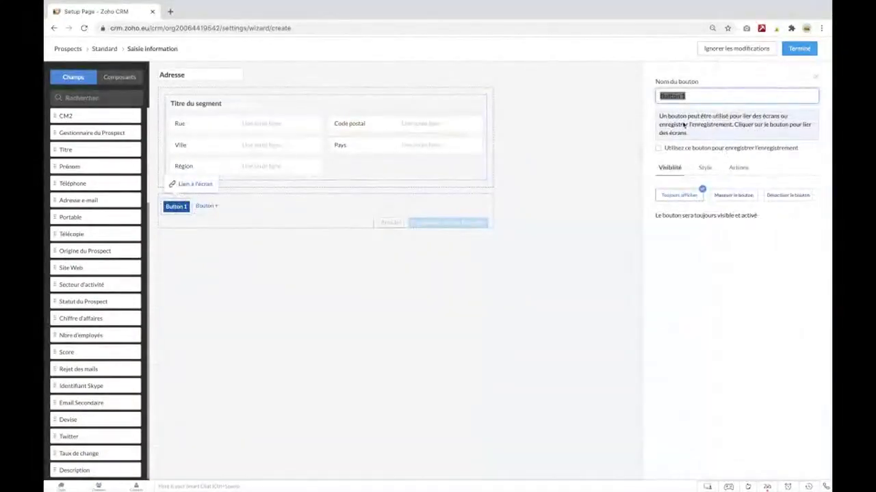
{"action": "type", "text": "Validerlesui"}
{"action": "key", "text": "BackSpace"}
{"action": "key", "text": "BackSpace"}
{"action": "key", "text": "BackSpace"}
{"action": "key", "text": "BackSpace"}
{"action": "key", "text": "BackSpace"}
{"action": "type", "text": "les "}
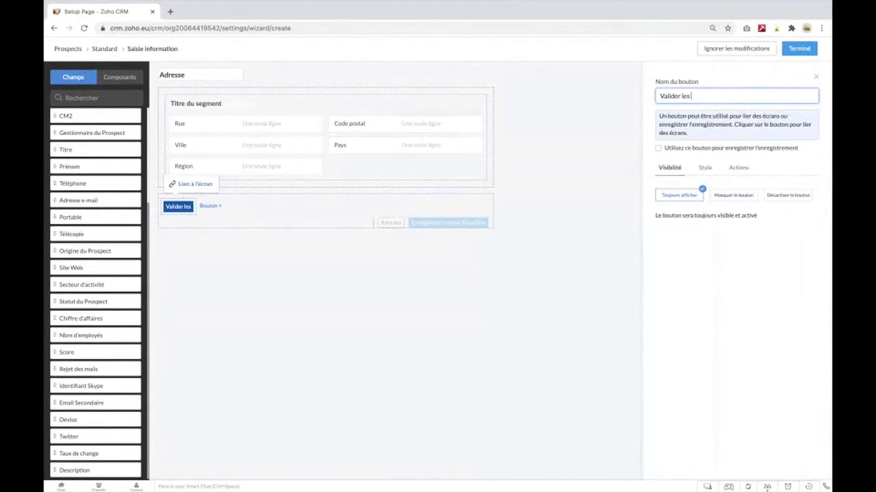
{"action": "type", "text": "informations"}
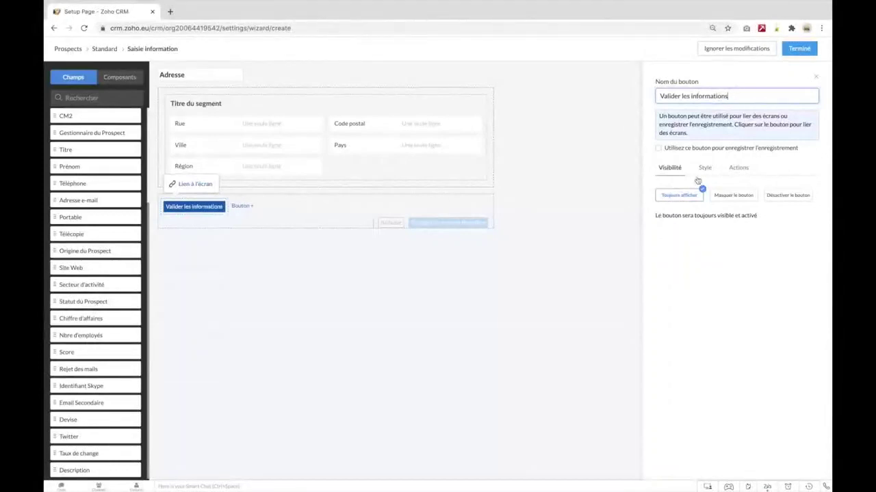
Step: Rename the Adresse button as Sauvegarder le nouveau prospec, make it save the record, and finish the screen
{"action": "left_click_drag", "start_coordinate": [732, 97], "coordinate": [658, 96]}
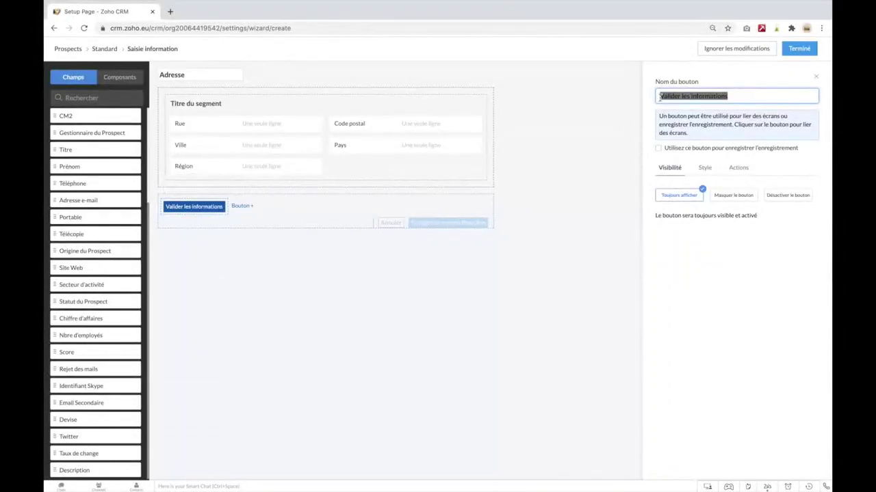
{"action": "type", "text": "Sauvegard"}
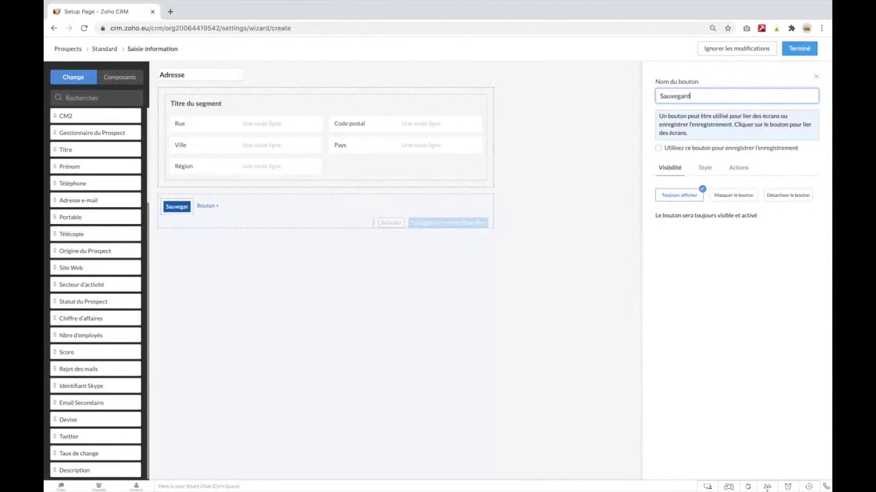
{"action": "type", "text": "er le nouveau"}
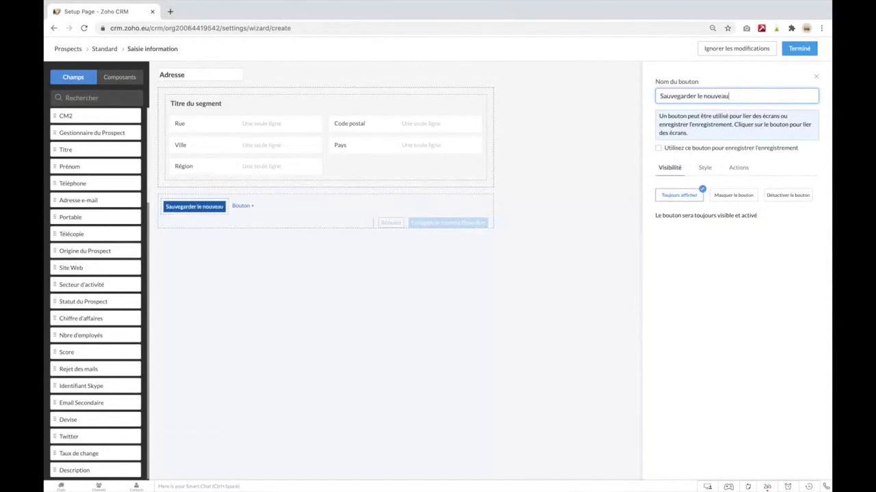
{"action": "type", "text": " pr"}
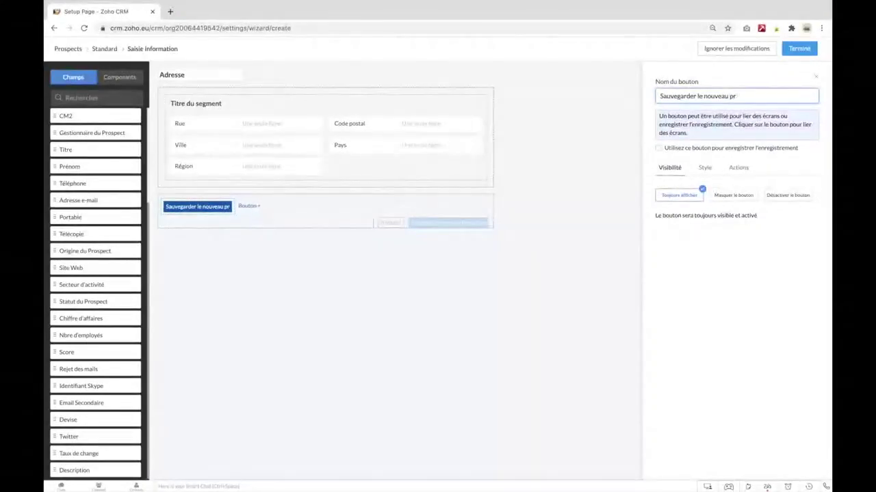
{"action": "type", "text": "ospec"}
{"action": "left_click", "coordinate": [659, 149]}
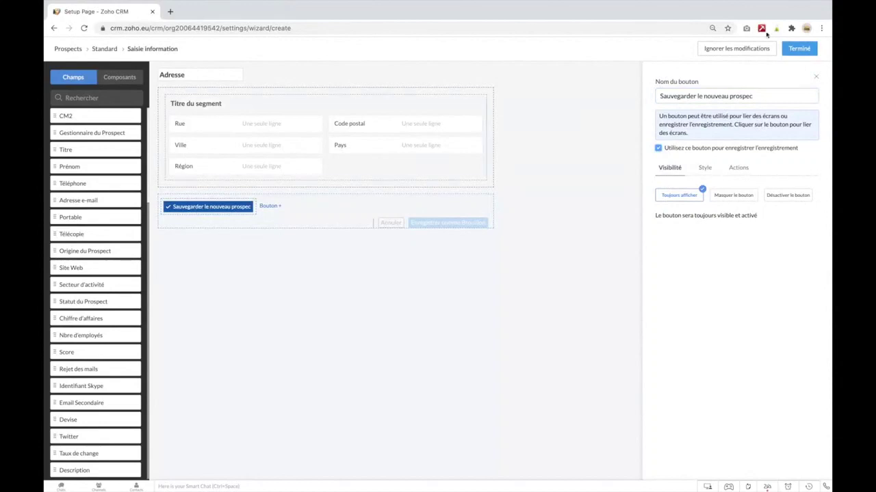
{"action": "left_click", "coordinate": [799, 49]}
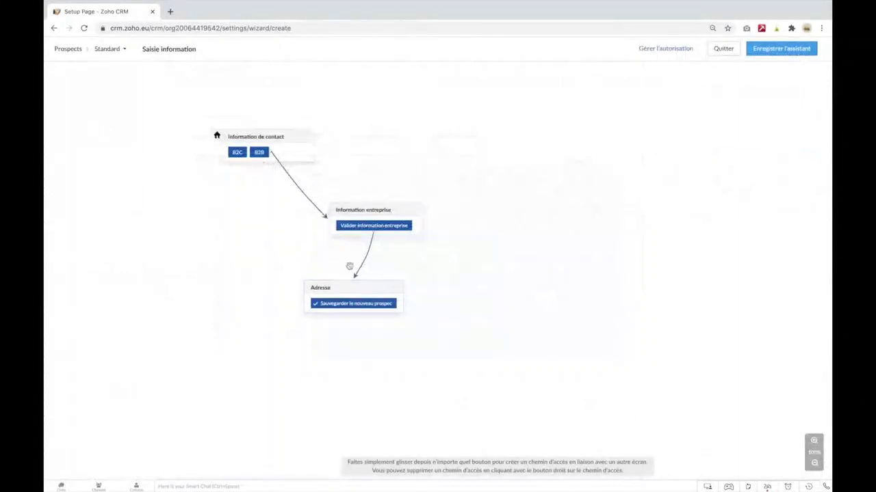
Step: Link the B2C button to the Adresse screen and save the assistant with authorization for the Administrateur profile
{"action": "left_click_drag", "start_coordinate": [238, 153], "coordinate": [329, 295]}
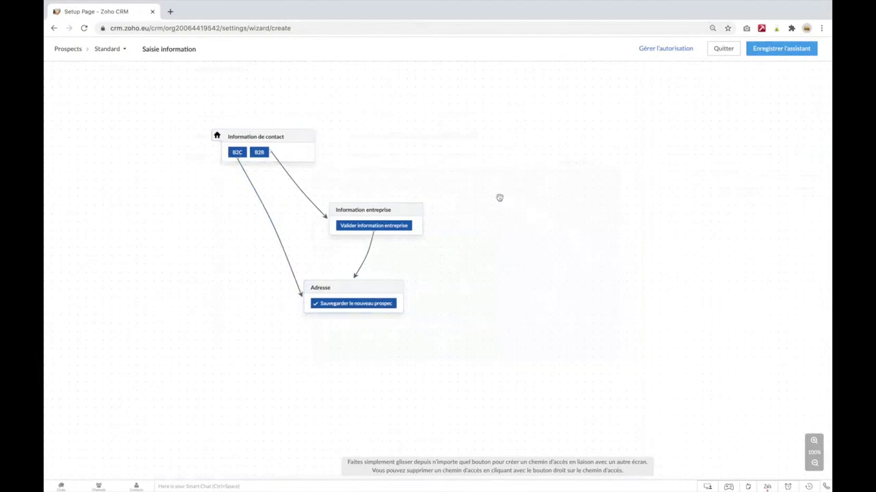
{"action": "left_click", "coordinate": [783, 49]}
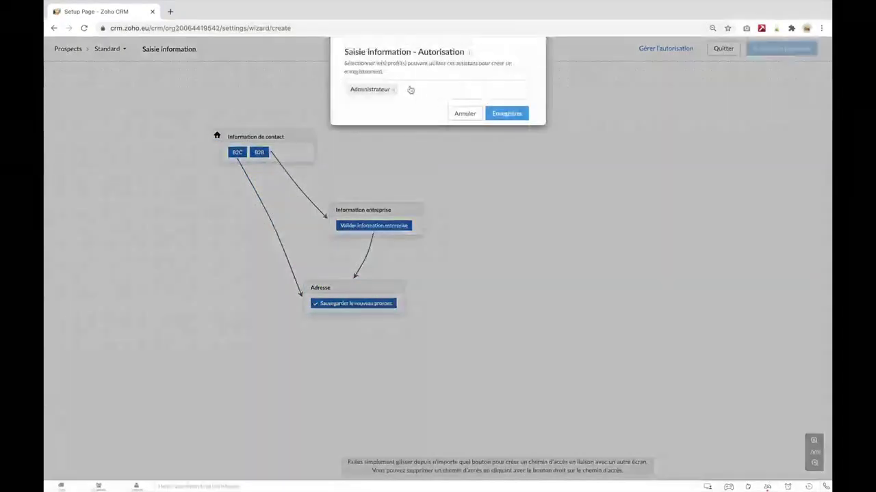
{"action": "left_click", "coordinate": [514, 115]}
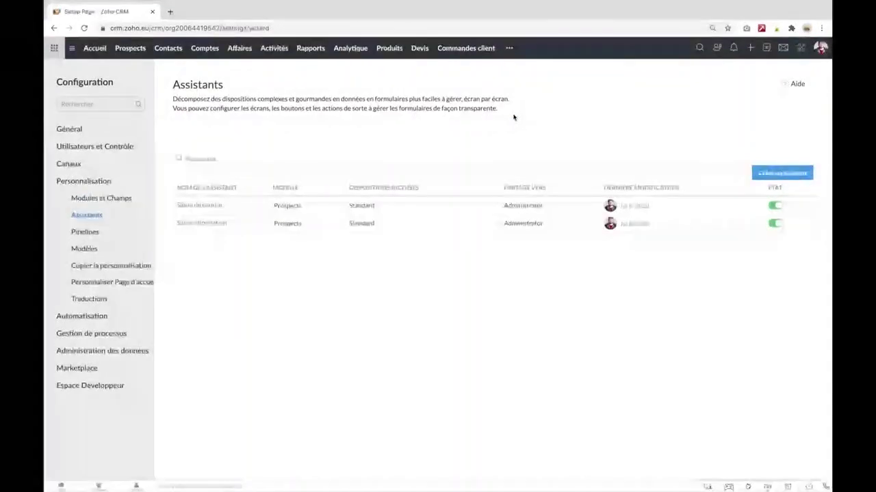
Step: Start a new prospect using the Standard layout of the Saisie information assistant
{"action": "left_click", "coordinate": [130, 48]}
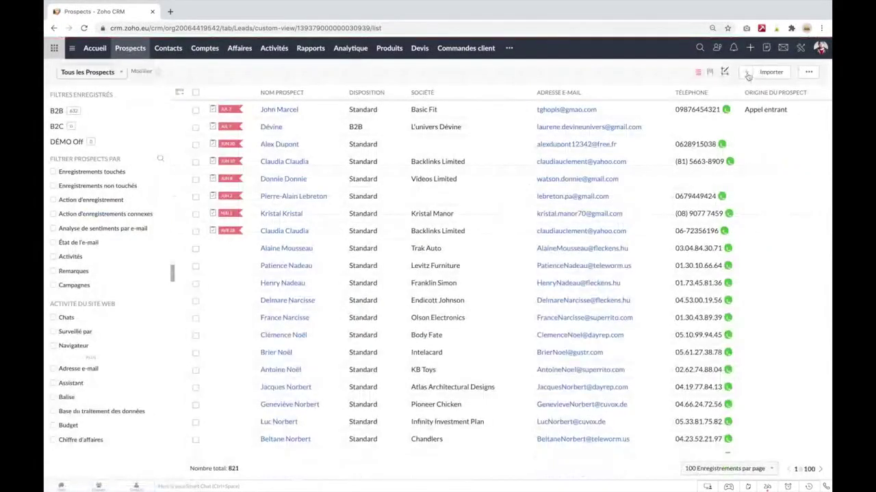
{"action": "left_click", "coordinate": [748, 75]}
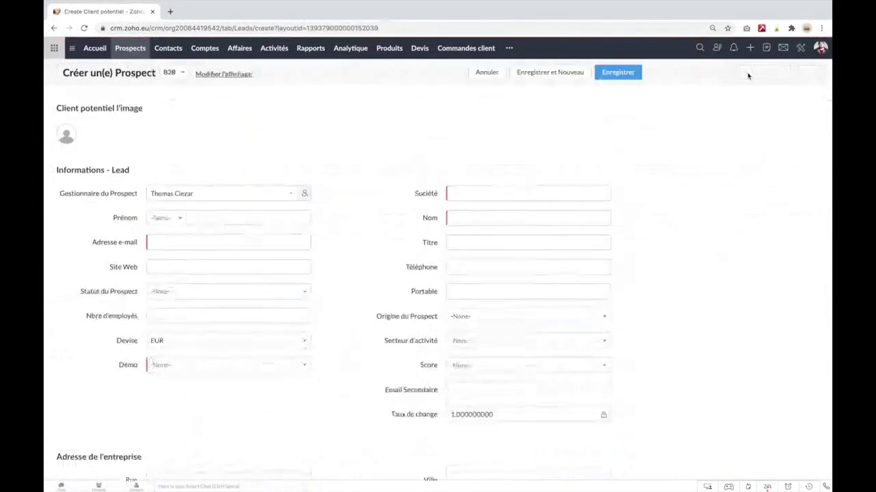
{"action": "left_click", "coordinate": [182, 73]}
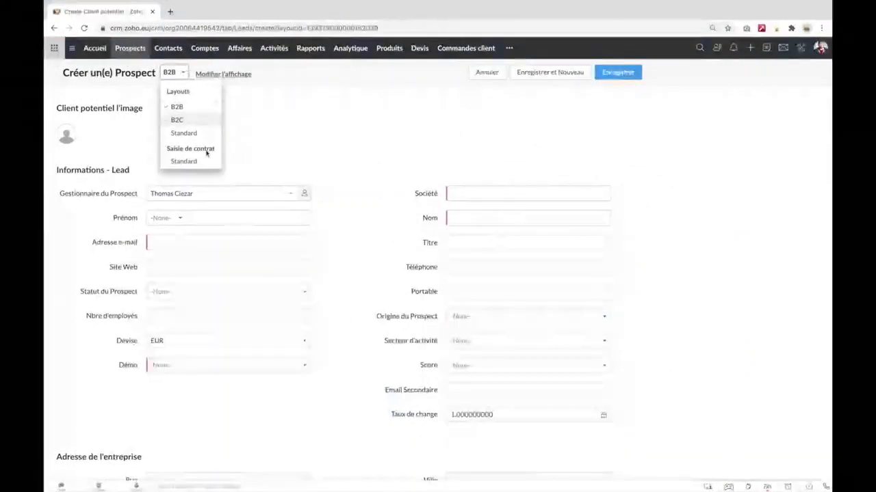
{"action": "scroll", "coordinate": [191, 136], "scroll_direction": "down", "scroll_amount": 1}
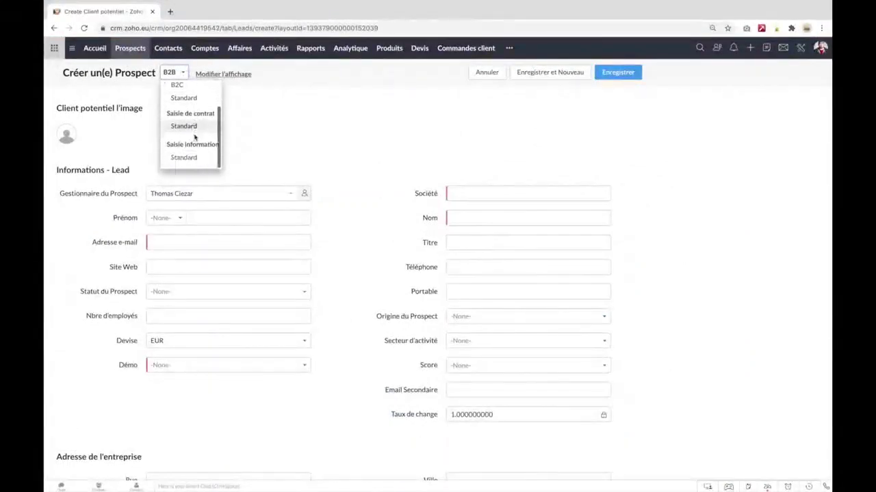
{"action": "left_click", "coordinate": [191, 157]}
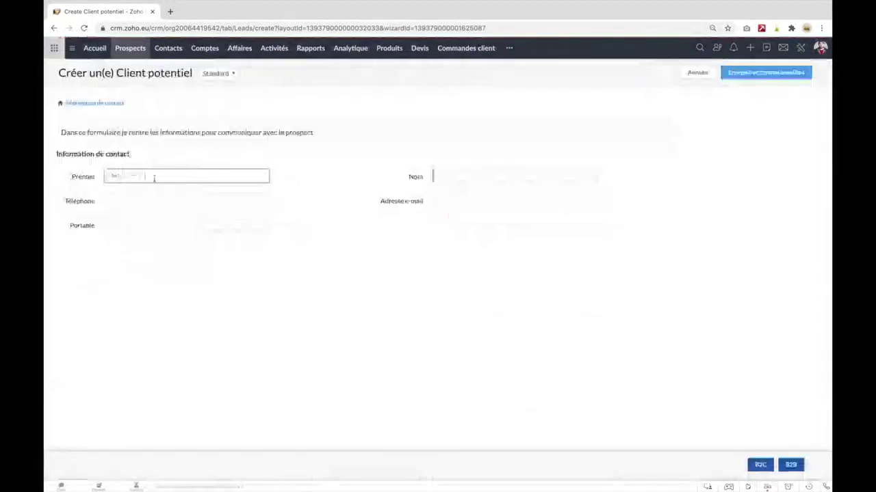
Step: Enter the last name Test, follow the B2B path, and validate the company details with Société Test Inc and Chiffre d'affaires 1500000
{"action": "left_click", "coordinate": [466, 176]}
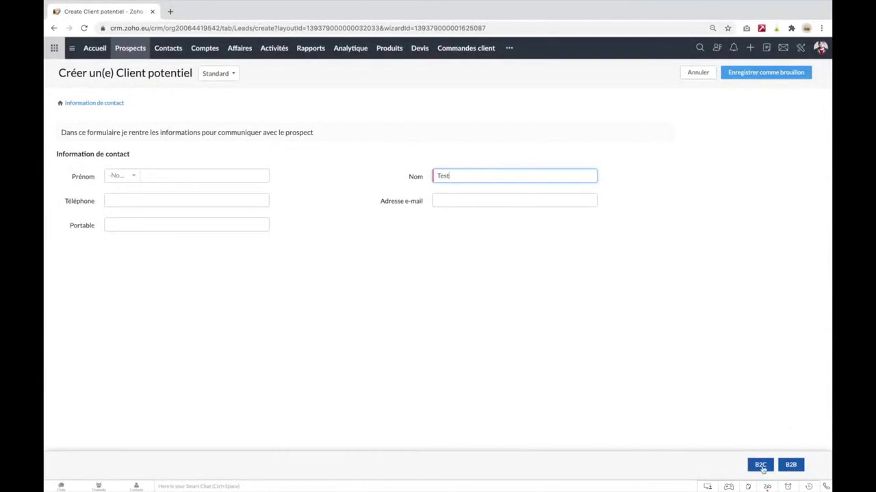
{"action": "left_click", "coordinate": [792, 465]}
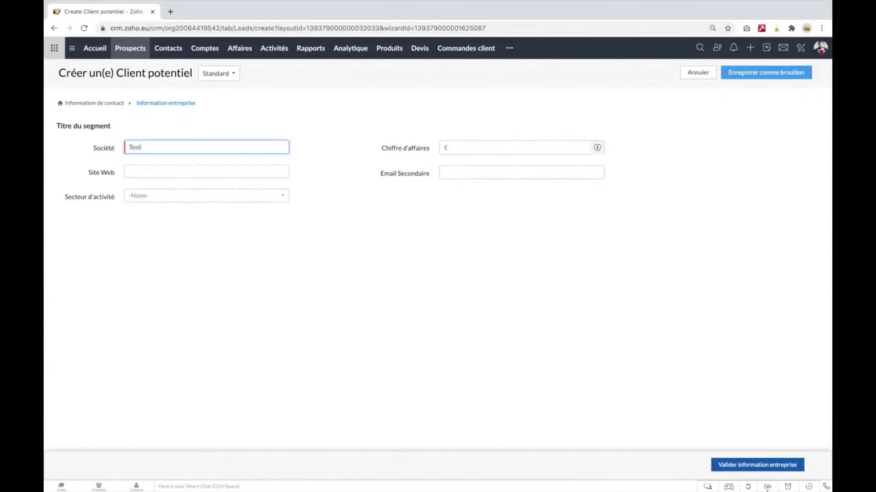
{"action": "left_click", "coordinate": [478, 149]}
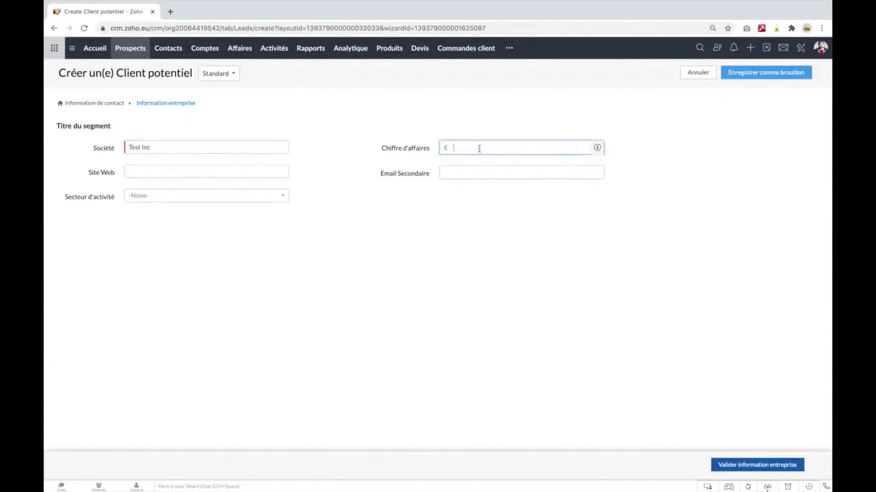
{"action": "type", "text": "1500000"}
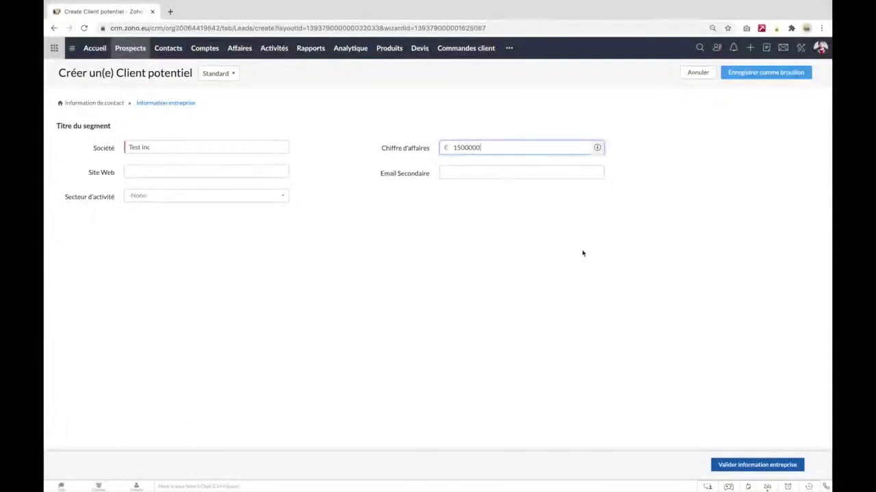
{"action": "left_click", "coordinate": [755, 468]}
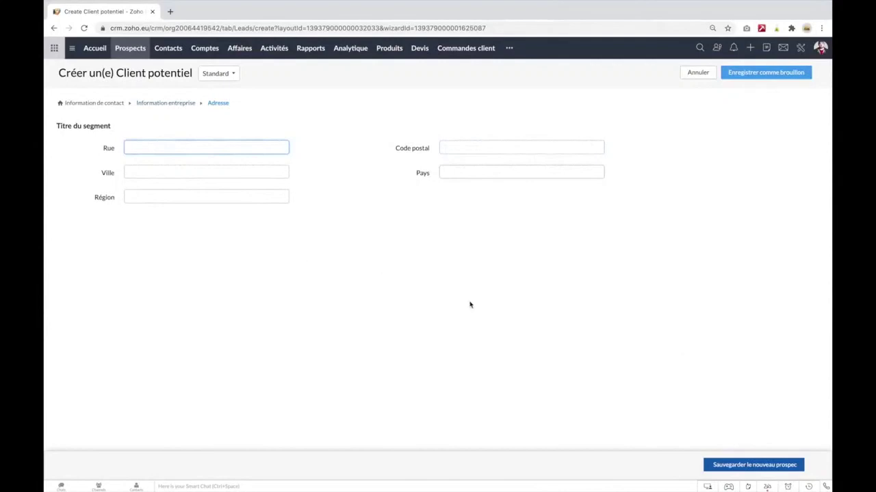
Step: Save the new prospect with the address fields left empty and look through its record
{"action": "left_click", "coordinate": [743, 466]}
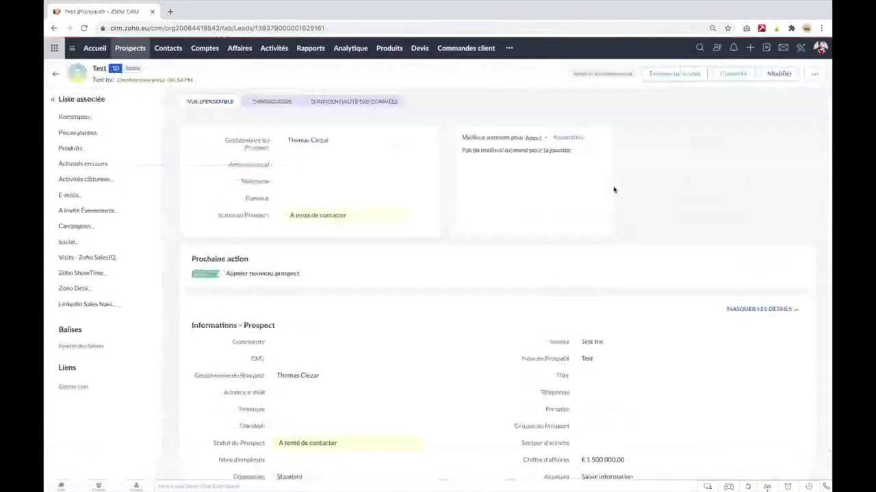
{"action": "scroll", "coordinate": [567, 273], "scroll_direction": "down", "scroll_amount": 5}
{"action": "scroll", "coordinate": [567, 275], "scroll_direction": "down", "scroll_amount": 10}
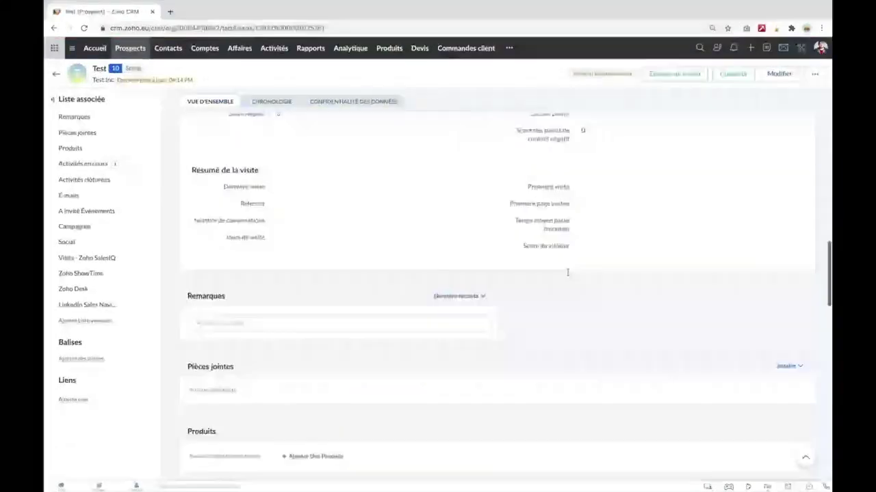
{"action": "scroll", "coordinate": [567, 275], "scroll_direction": "up", "scroll_amount": 10}
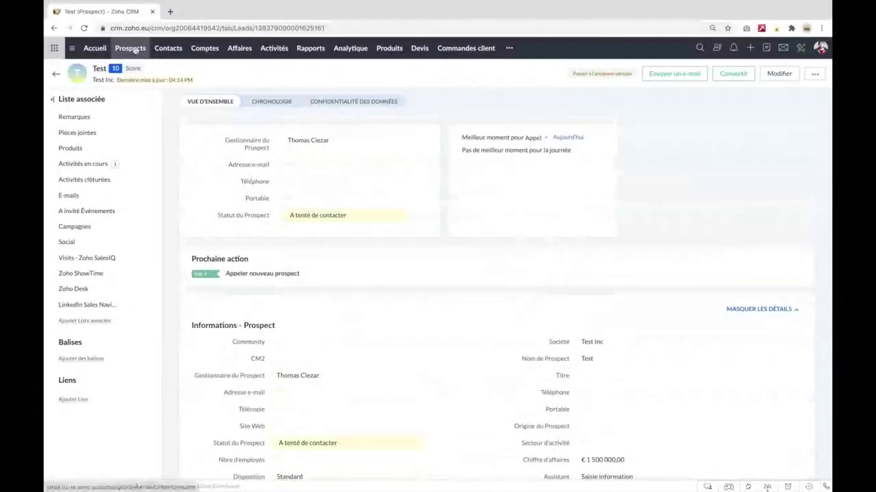
Step: Open the Pipelines settings in the CRM configuration
{"action": "left_click", "coordinate": [801, 49]}
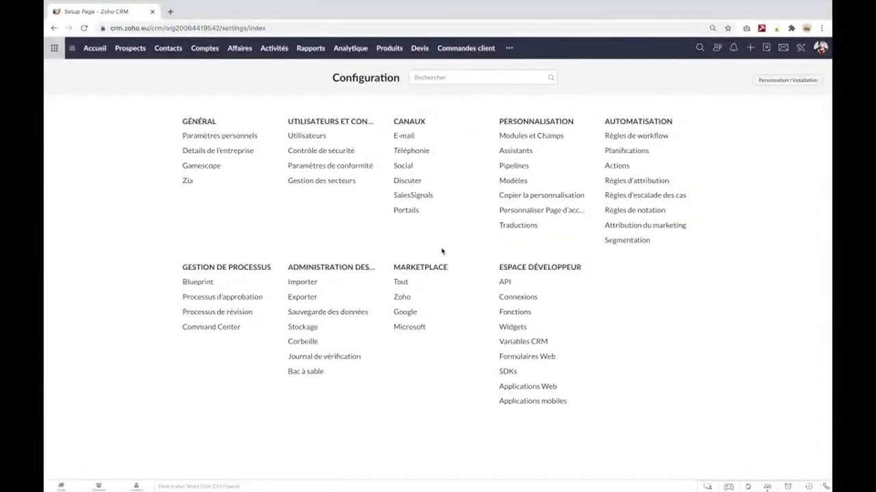
{"action": "left_click", "coordinate": [518, 166]}
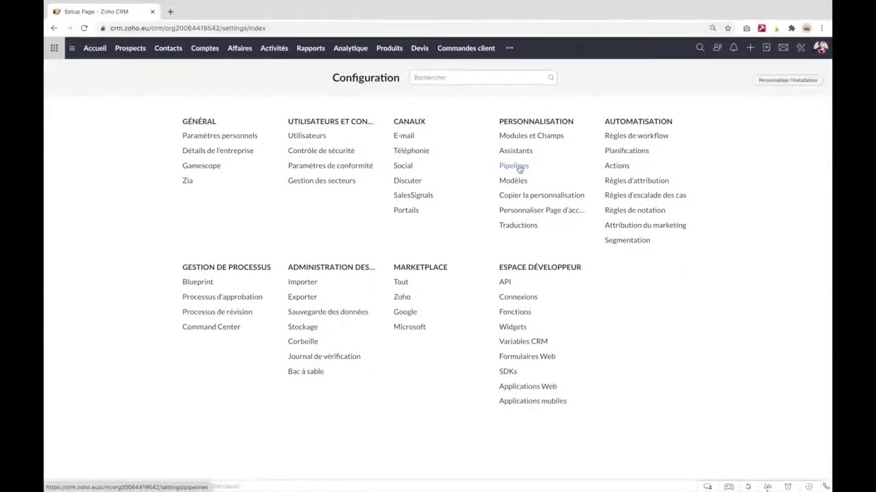
{"action": "left_click", "coordinate": [519, 169]}
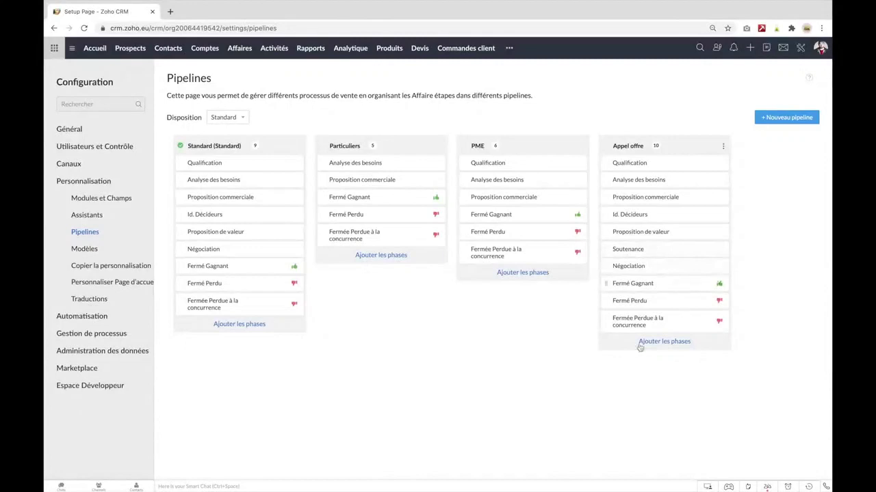
Step: Check the new-phase form for the Appel offre pipeline without creating a phase, and try moving one of its existing phases
{"action": "left_click", "coordinate": [667, 344]}
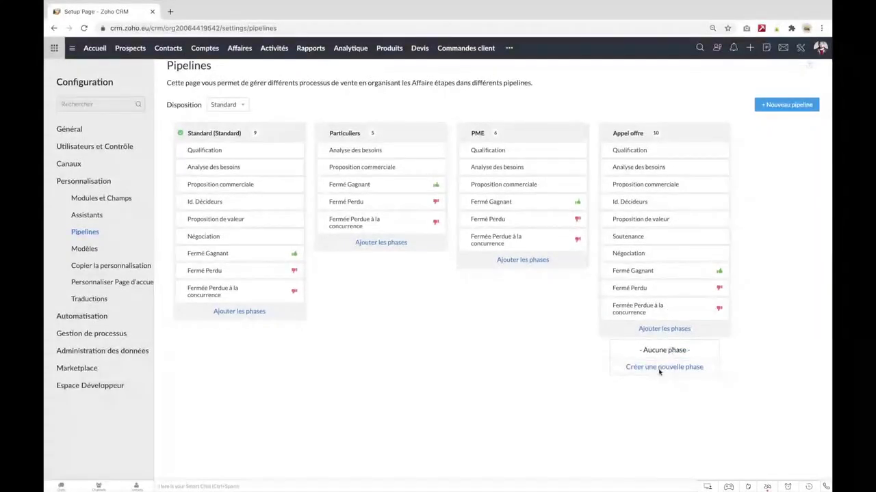
{"action": "left_click", "coordinate": [659, 370]}
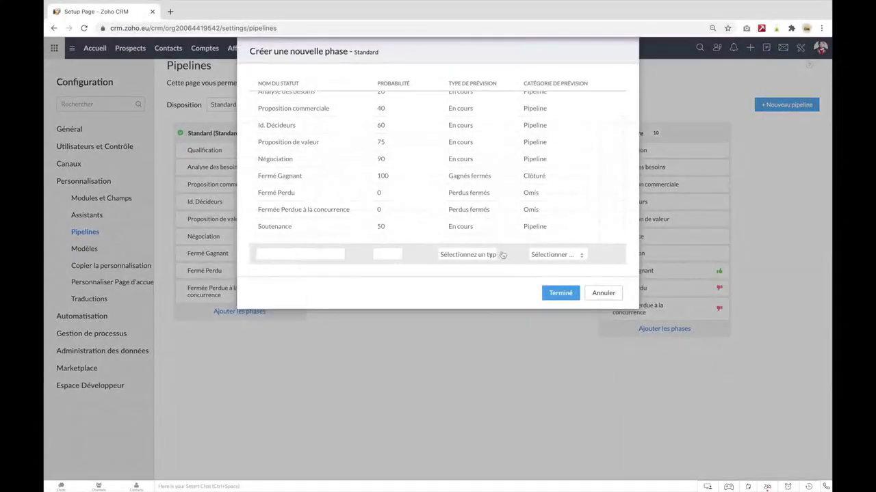
{"action": "left_click", "coordinate": [310, 252]}
{"action": "left_click", "coordinate": [604, 293]}
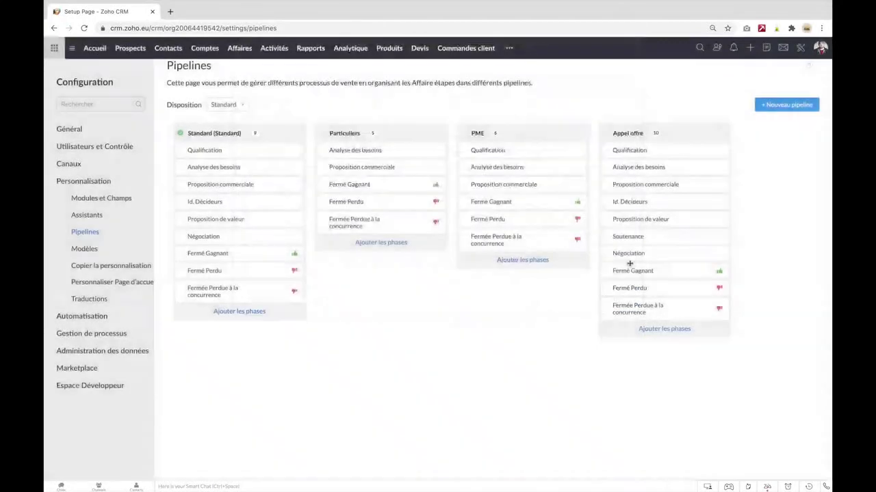
{"action": "left_click_drag", "start_coordinate": [605, 251], "coordinate": [605, 272]}
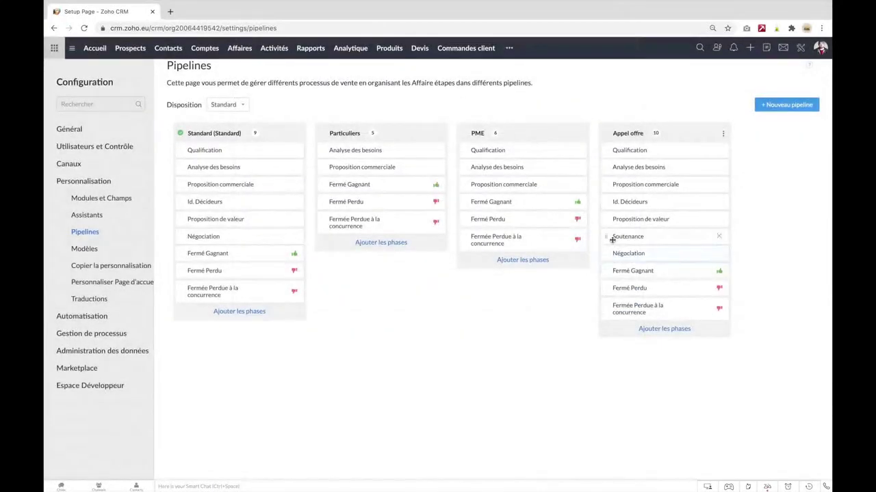
Step: Open a new deal form in Affaires and check which pipelines can be chosen, keeping the current one
{"action": "left_click", "coordinate": [240, 49]}
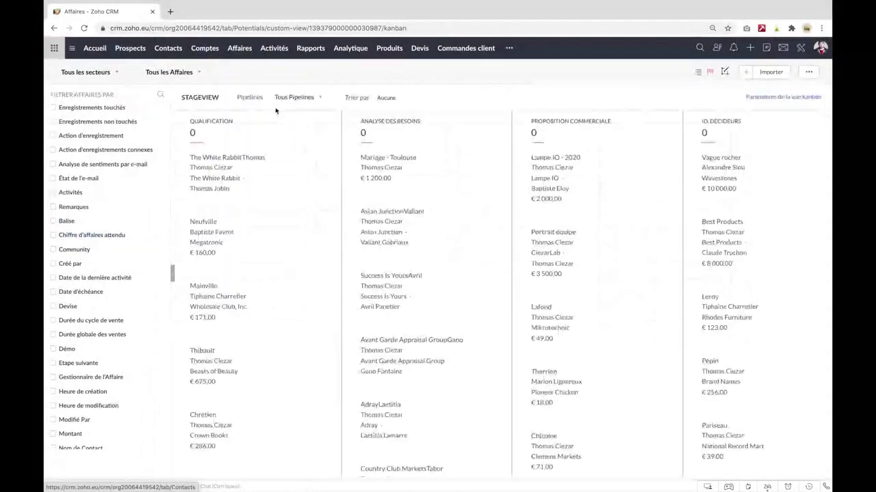
{"action": "left_click", "coordinate": [744, 73]}
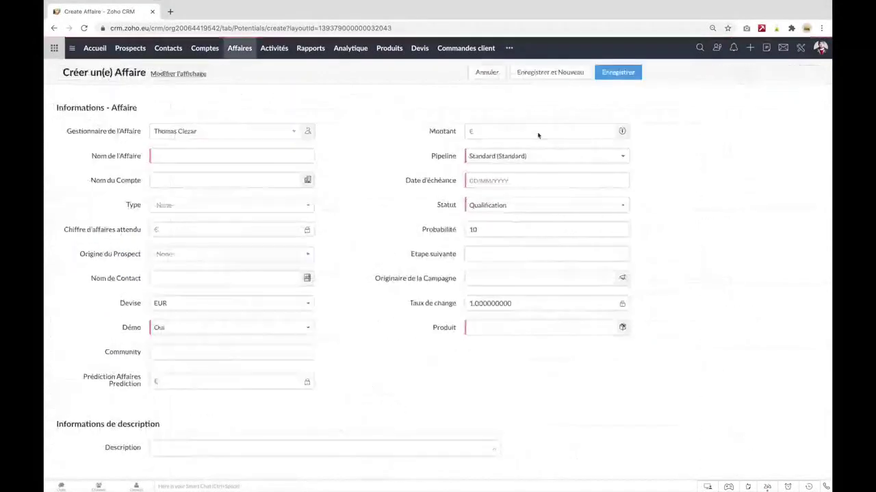
{"action": "scroll", "coordinate": [377, 221], "scroll_direction": "down", "scroll_amount": 1}
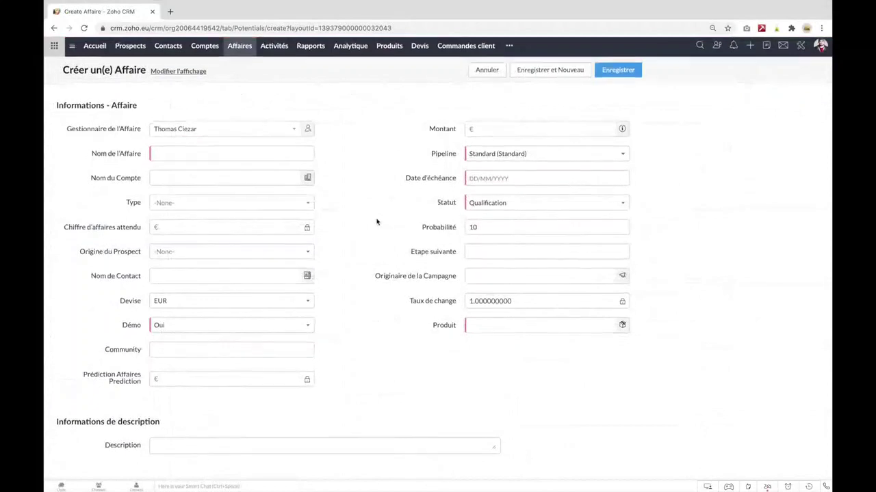
{"action": "left_click", "coordinate": [494, 154]}
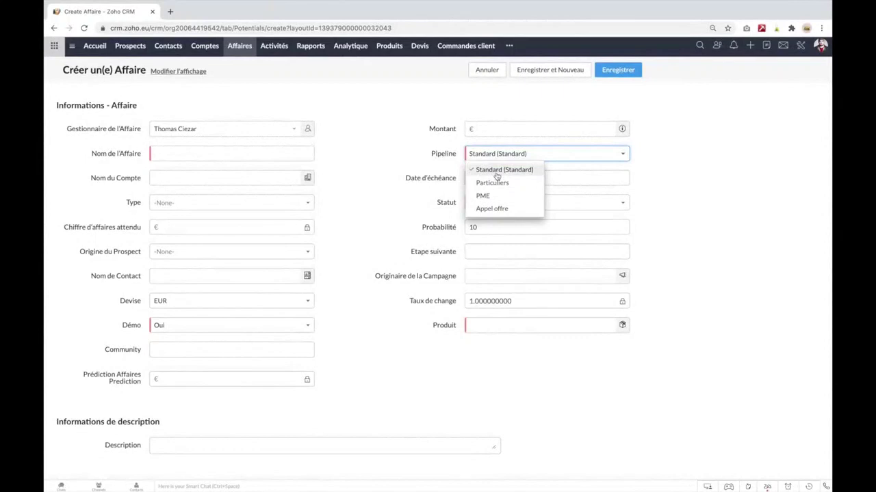
{"action": "left_click", "coordinate": [416, 134]}
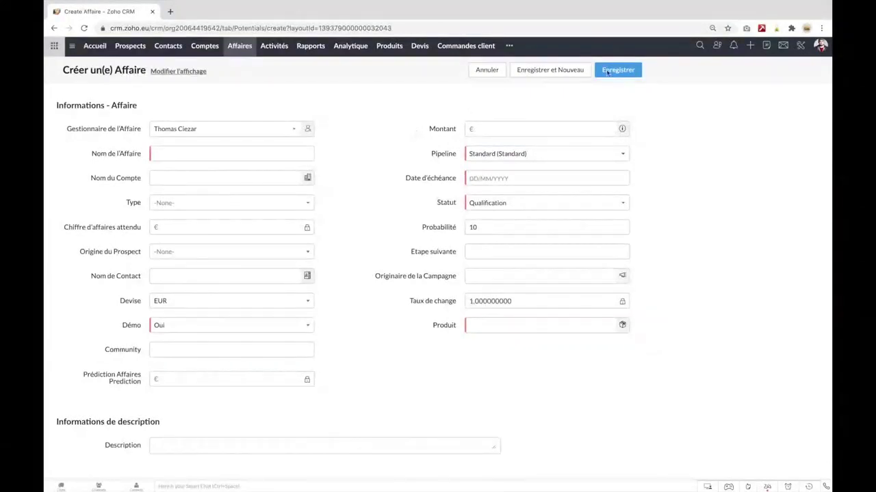
Step: Open the Appel manqué workflow rule, examine its Notification Appel Manqué e-mail action without changing it, and return to the configuration
{"action": "left_click", "coordinate": [800, 45]}
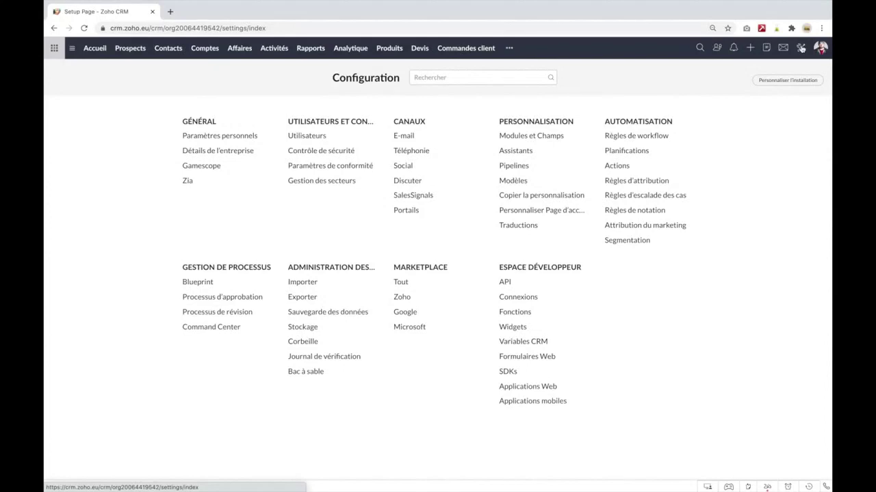
{"action": "left_click", "coordinate": [636, 136]}
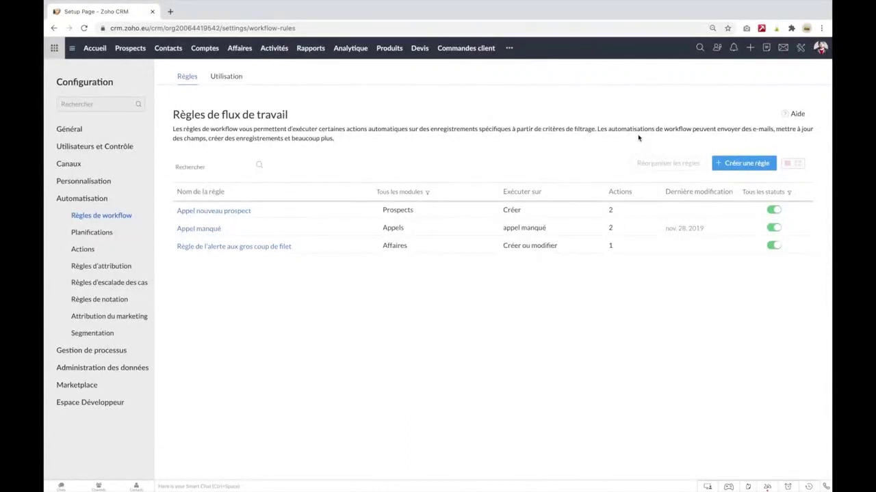
{"action": "left_click", "coordinate": [207, 232]}
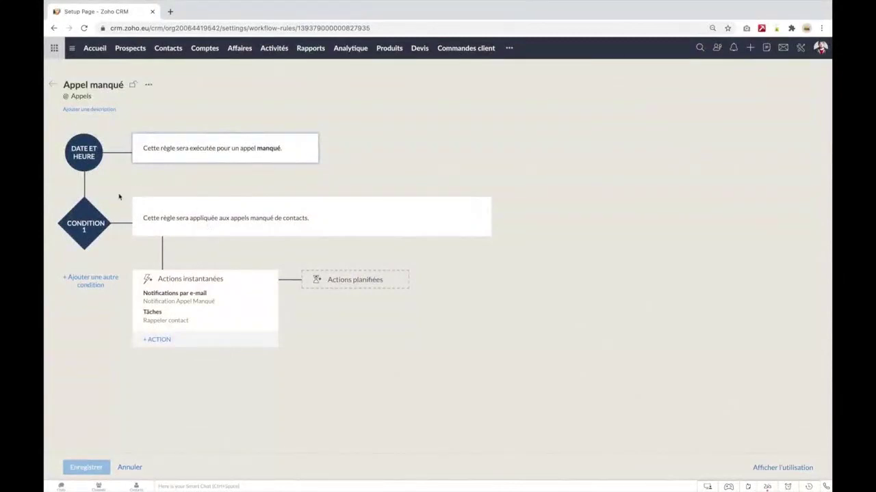
{"action": "left_click", "coordinate": [192, 302]}
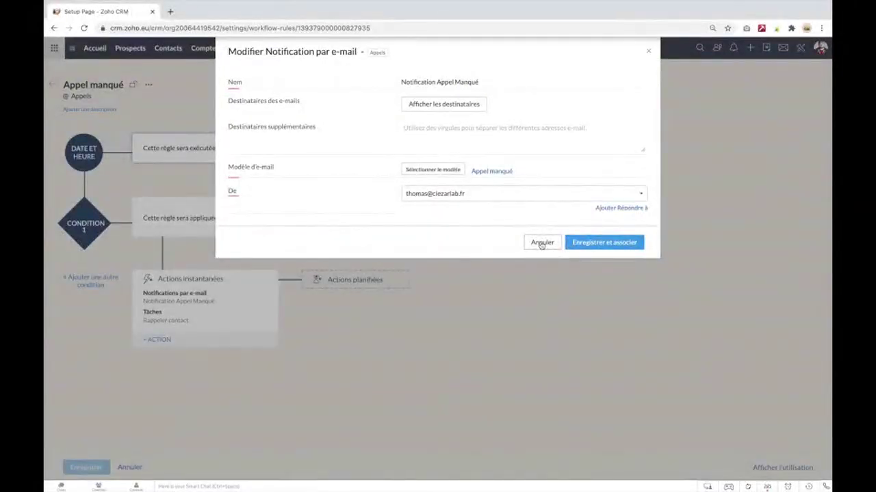
{"action": "left_click", "coordinate": [541, 244]}
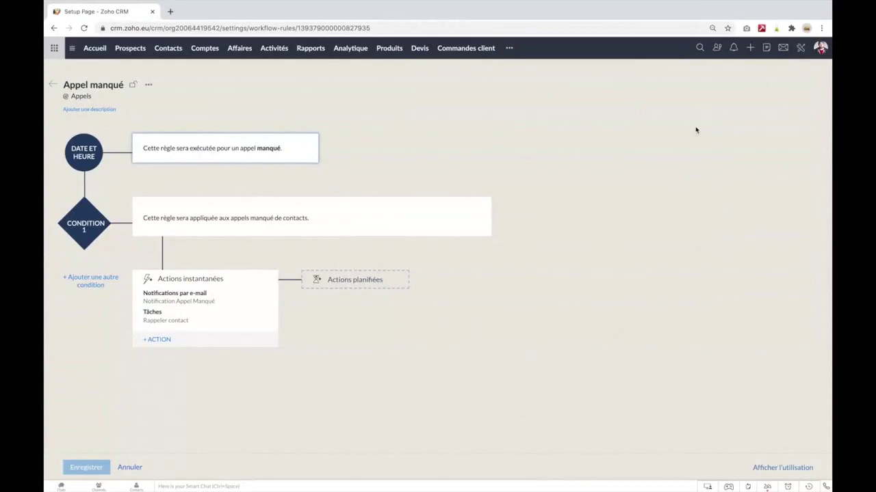
{"action": "left_click", "coordinate": [800, 47]}
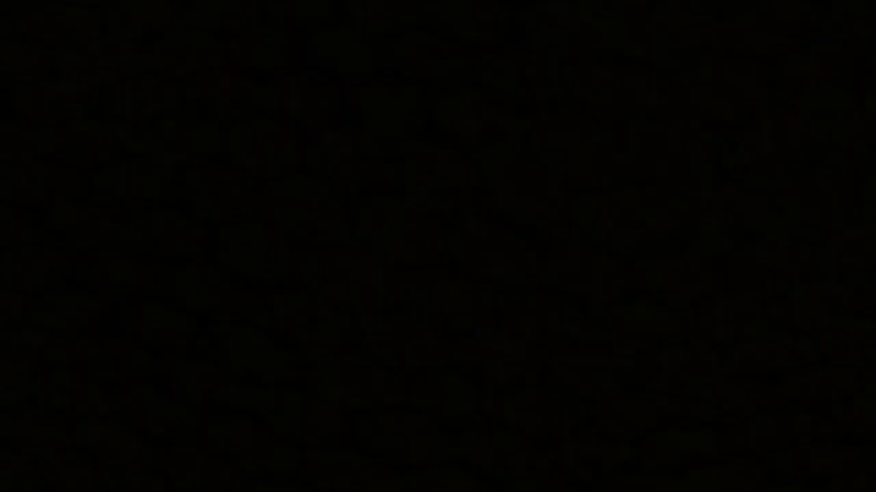